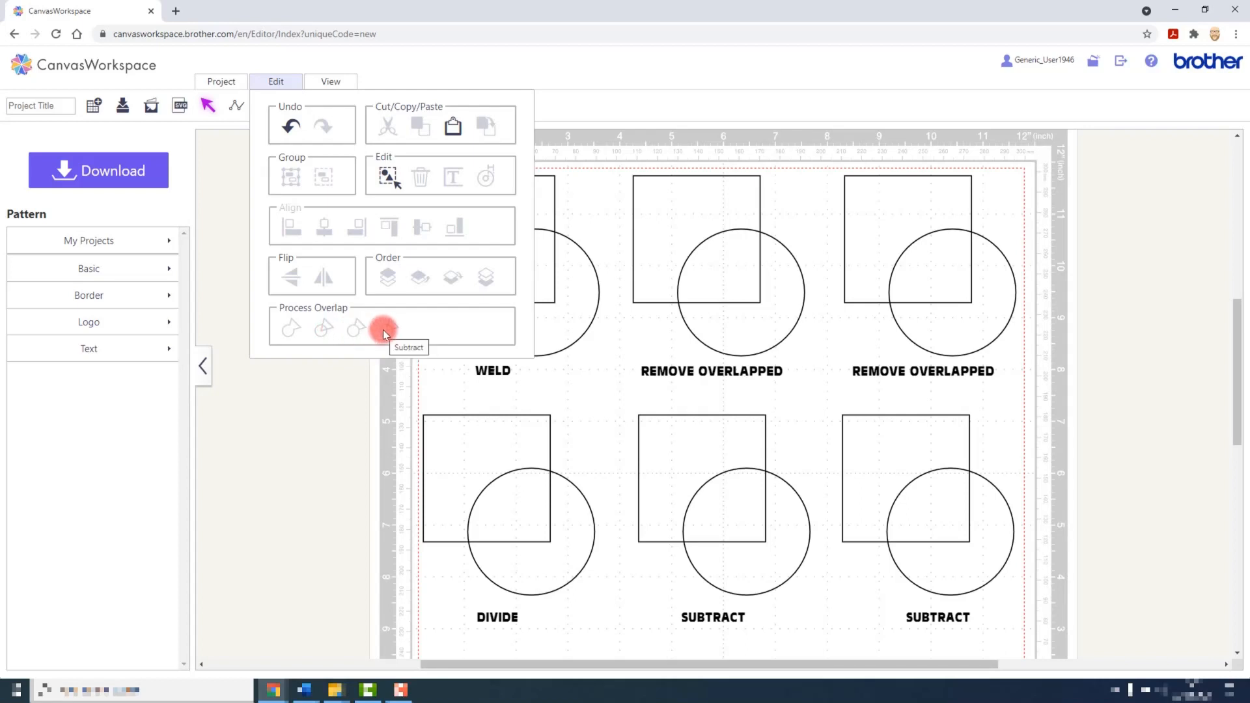
Fill all six squares in both rows with dark purple.
{"action": "left_click", "coordinate": [373, 369]}
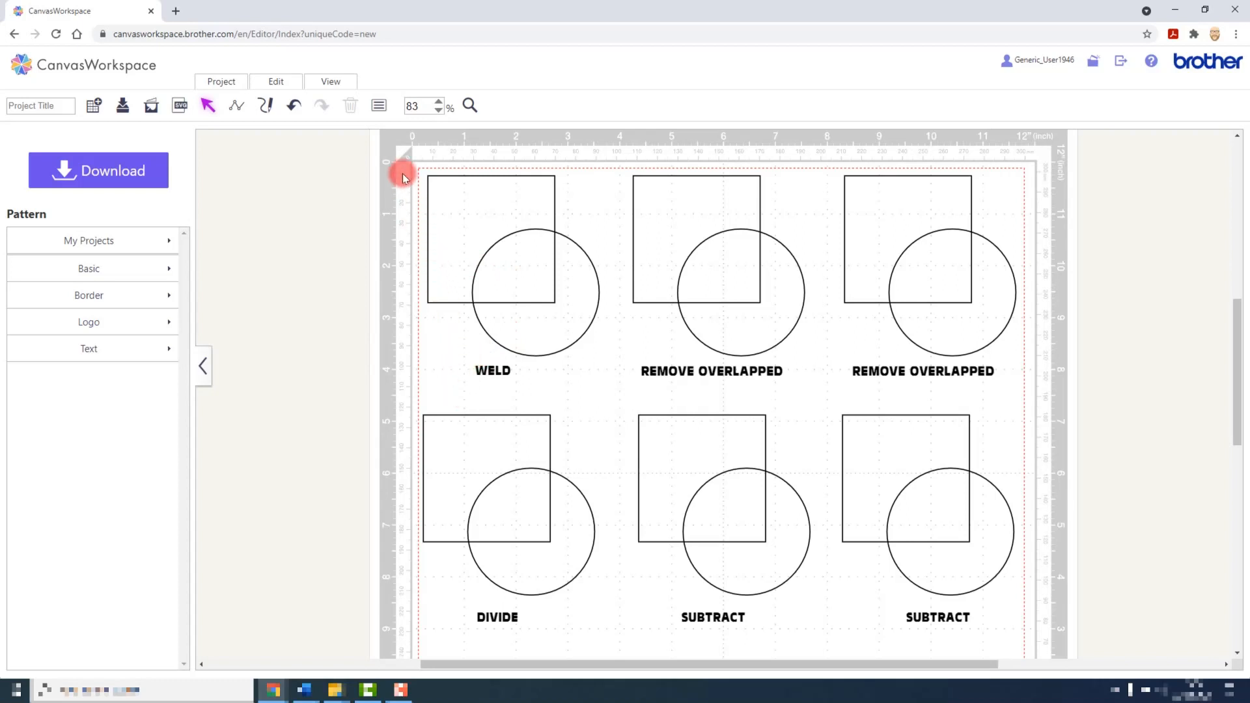
{"action": "left_click", "coordinate": [380, 111]}
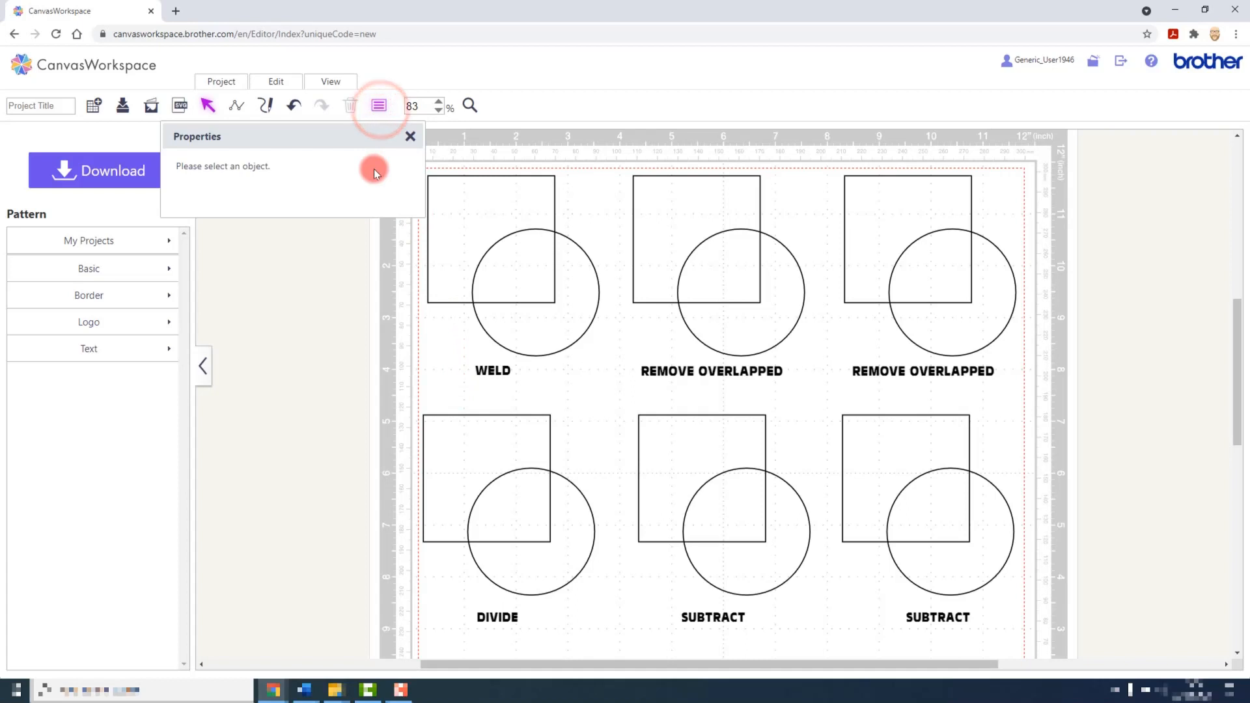
{"action": "left_click_drag", "start_coordinate": [482, 164], "coordinate": [913, 179]}
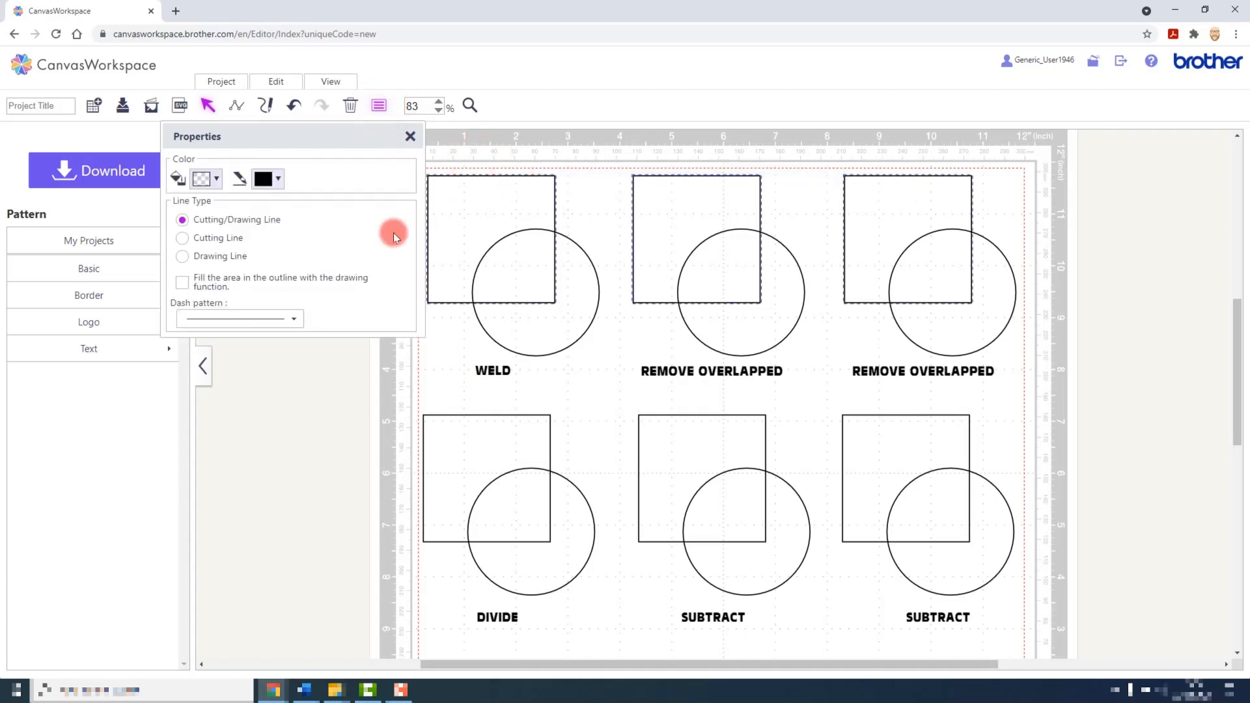
{"action": "left_click", "coordinate": [209, 178]}
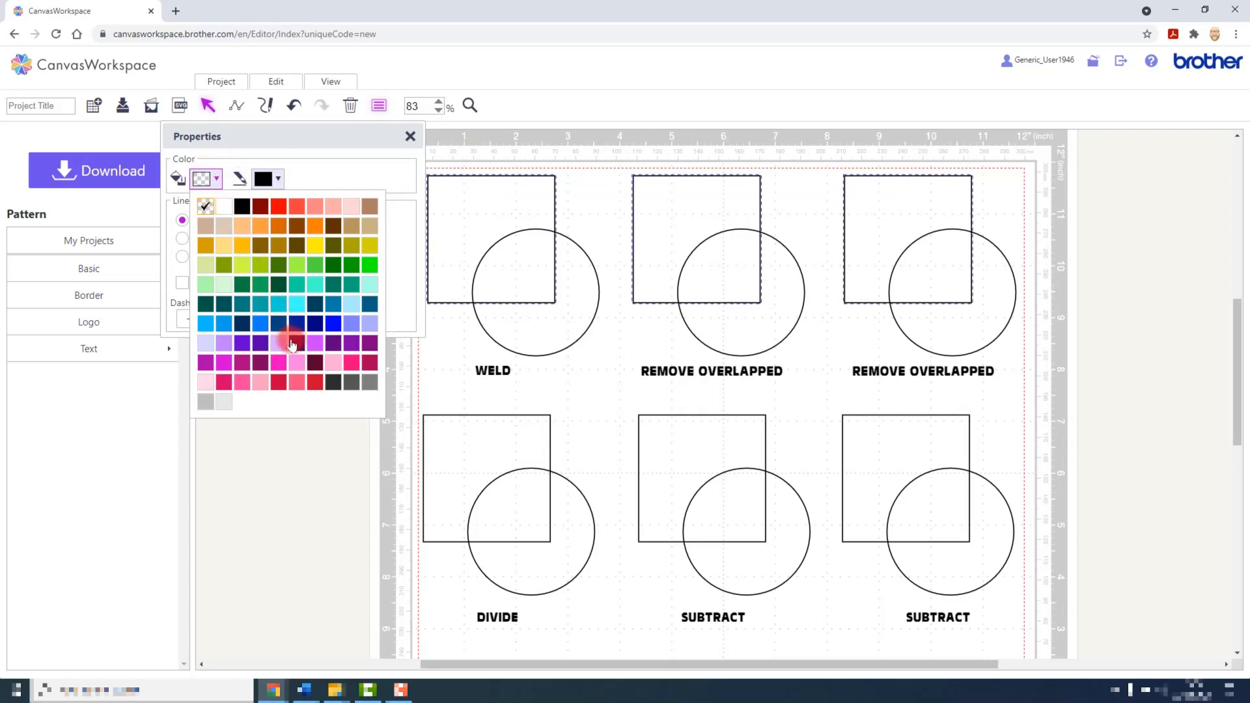
{"action": "left_click", "coordinate": [330, 345]}
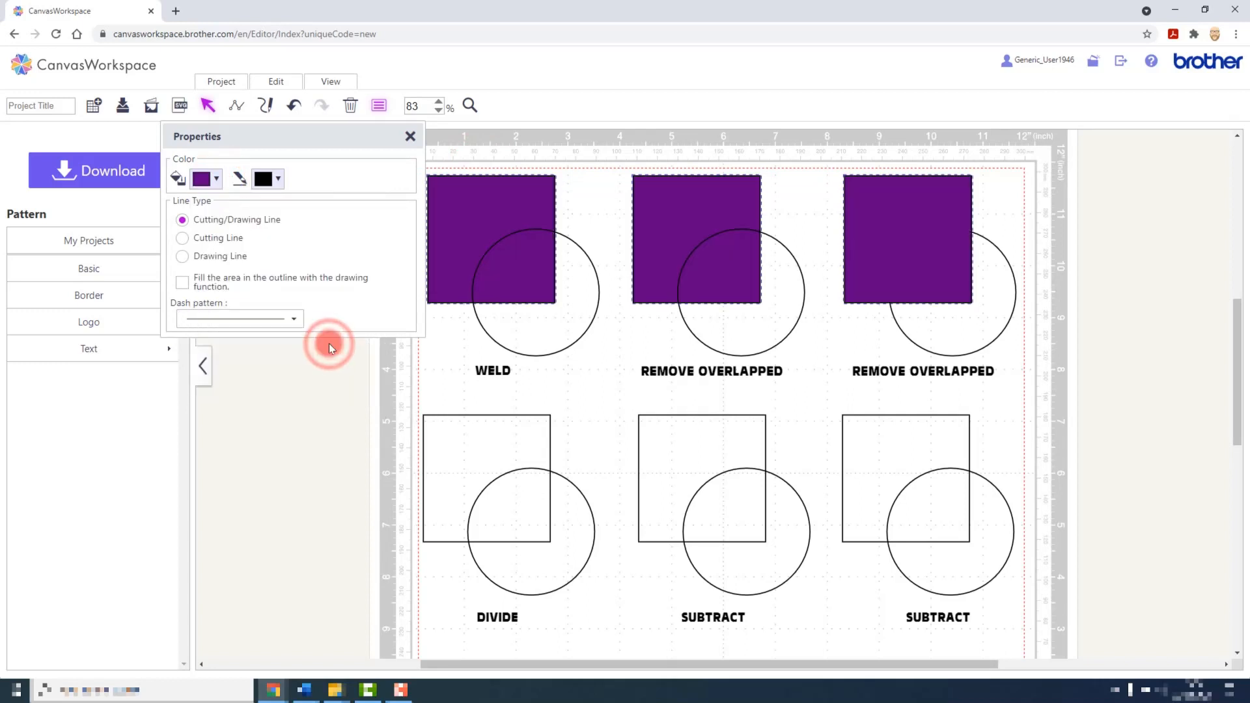
{"action": "left_click_drag", "start_coordinate": [370, 412], "coordinate": [905, 433]}
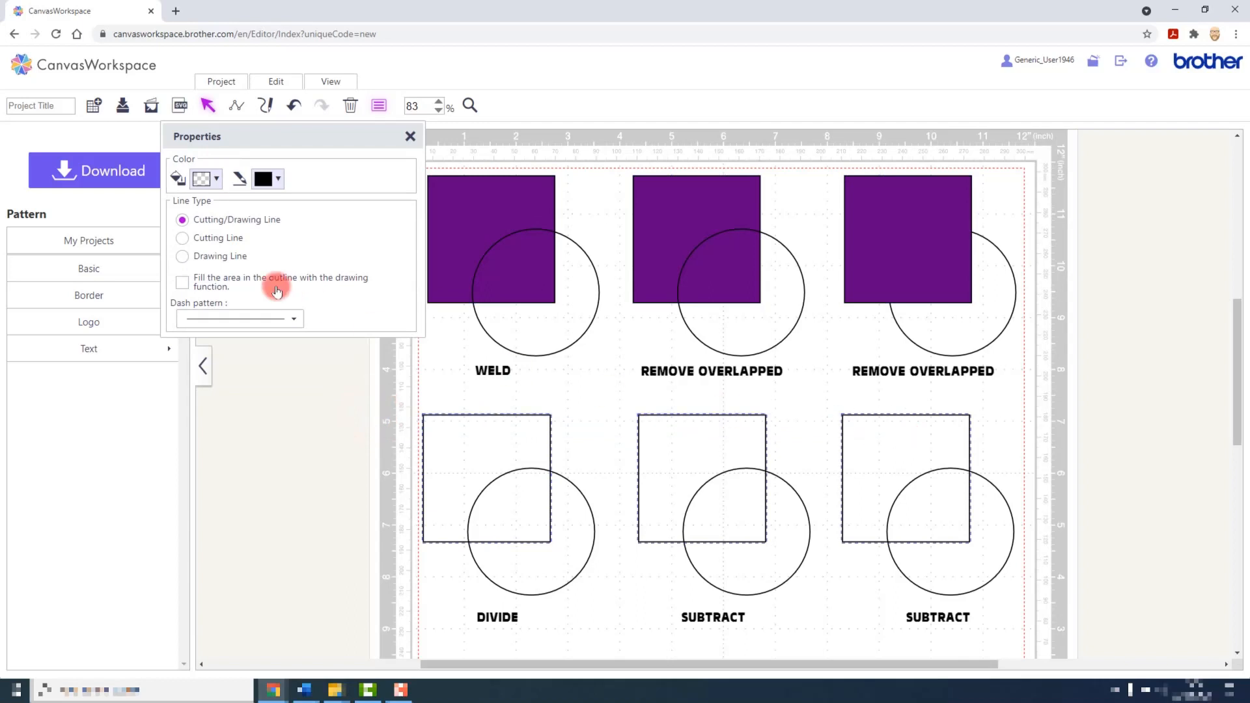
{"action": "left_click", "coordinate": [215, 178]}
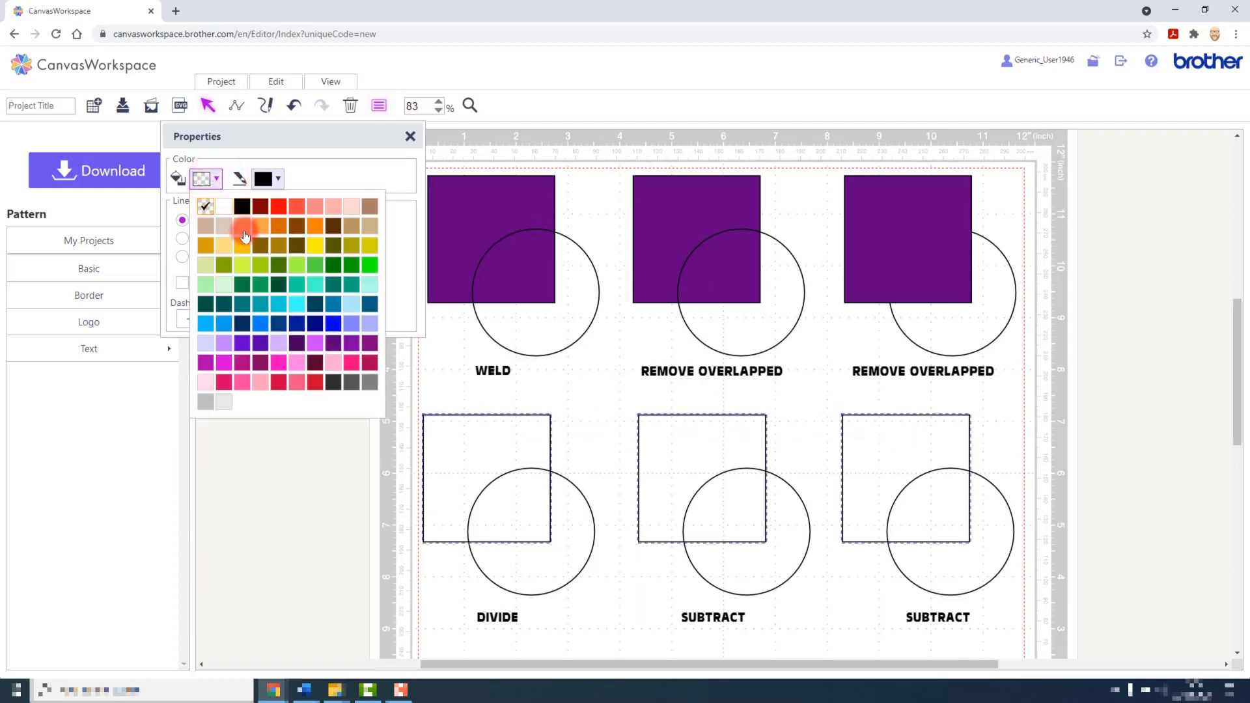
{"action": "left_click", "coordinate": [333, 342]}
Fill all six circles in both rows with bright pink and close the object properties.
{"action": "left_click_drag", "start_coordinate": [444, 321], "coordinate": [937, 342]}
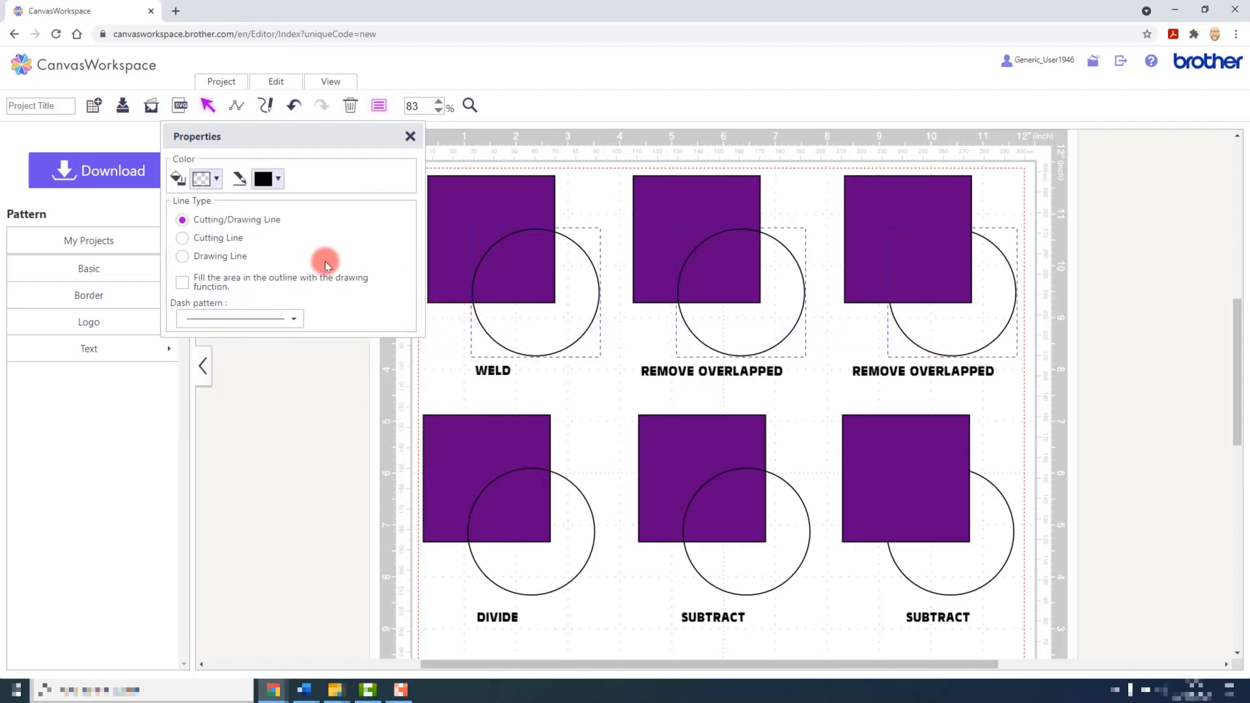
{"action": "left_click", "coordinate": [214, 179]}
{"action": "left_click", "coordinate": [286, 358]}
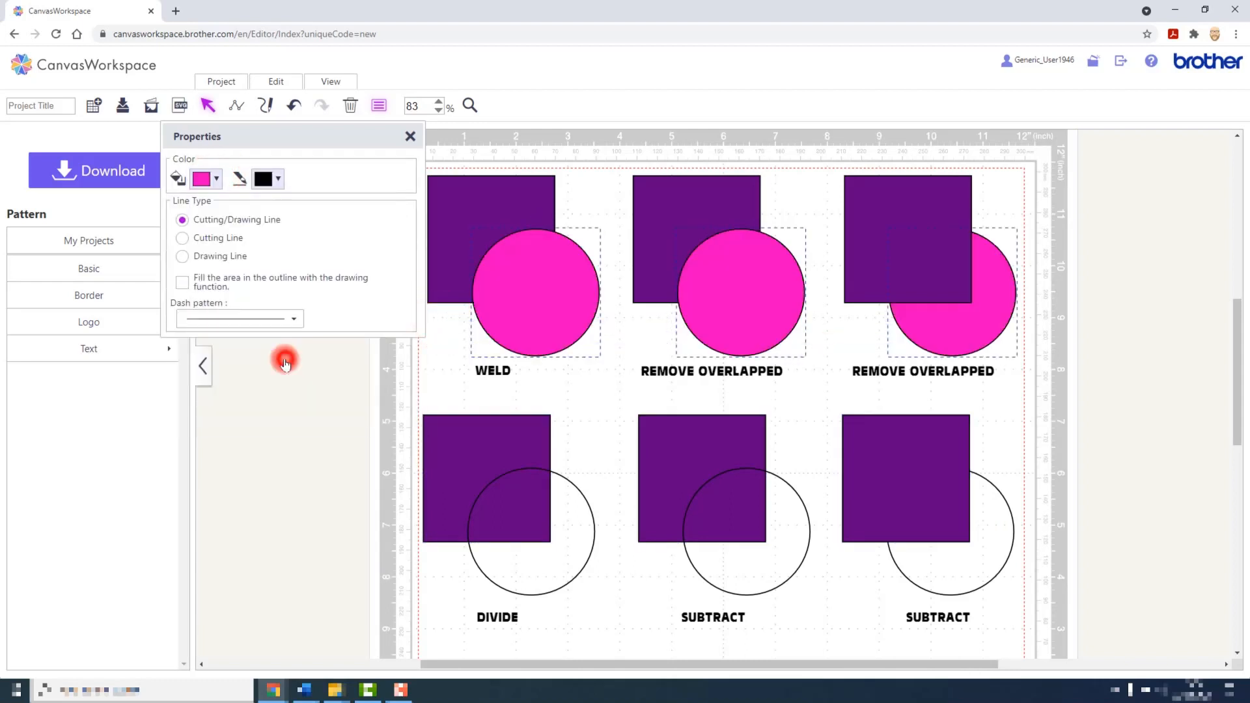
{"action": "left_click", "coordinate": [405, 565]}
{"action": "left_click_drag", "start_coordinate": [405, 565], "coordinate": [911, 573]}
{"action": "left_click", "coordinate": [215, 179]}
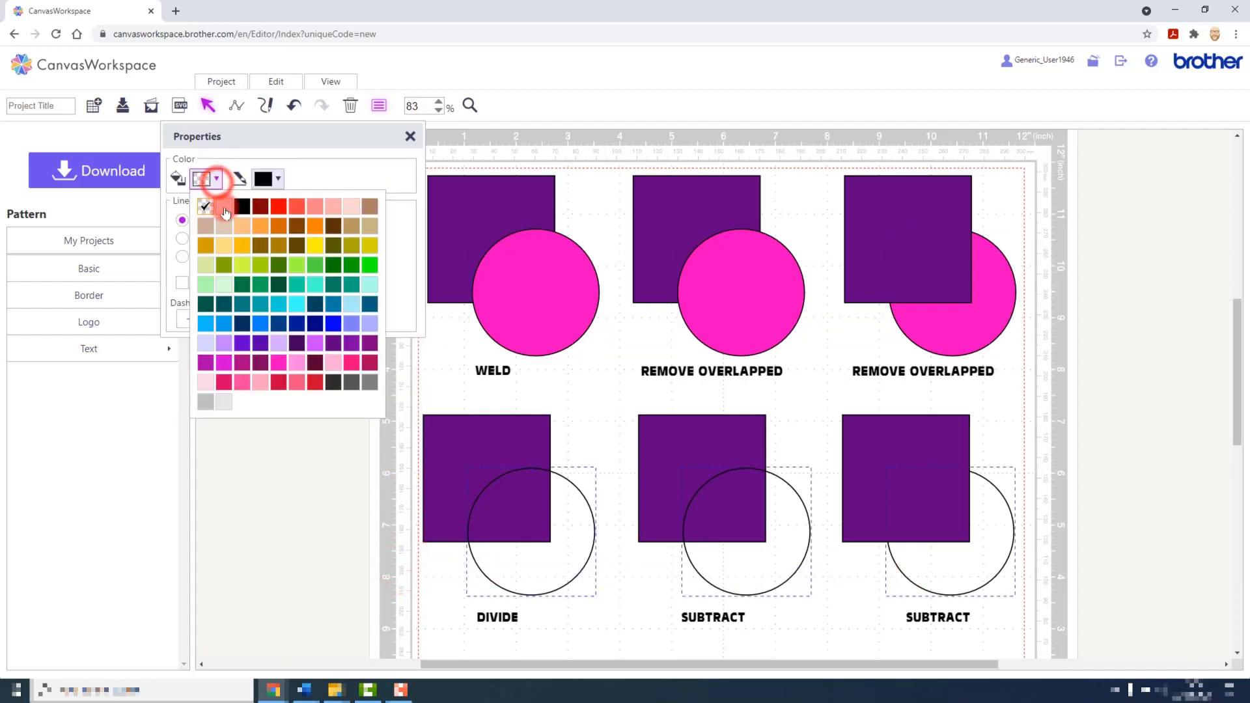
{"action": "left_click", "coordinate": [279, 362]}
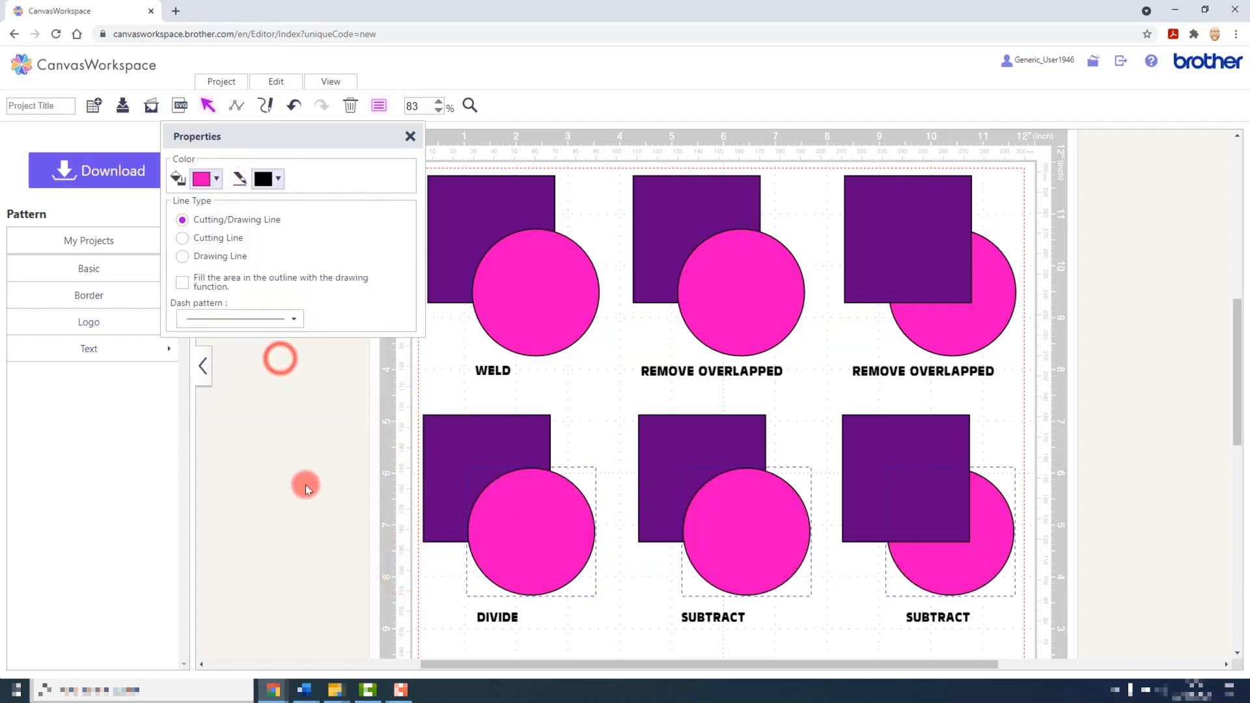
{"action": "left_click", "coordinate": [411, 138]}
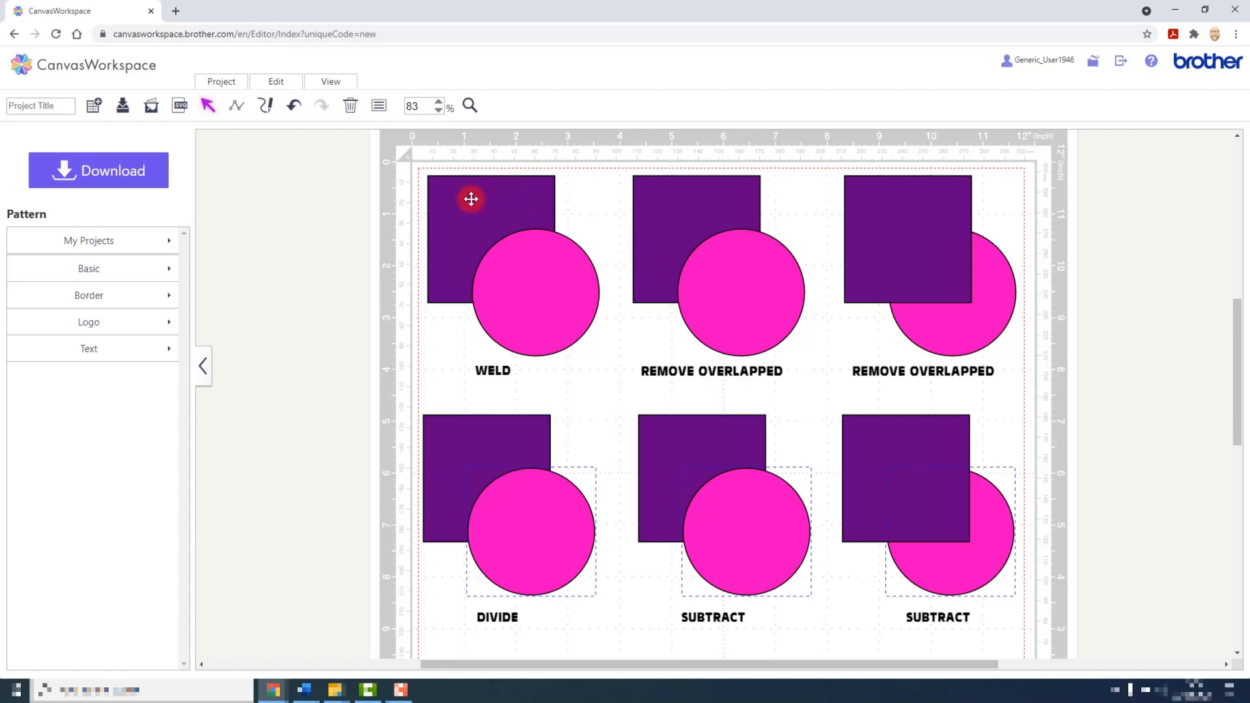
Bring the circle of the second REMOVE OVERLAPPED pair to the front and send it to the back again.
{"action": "left_click", "coordinate": [989, 288]}
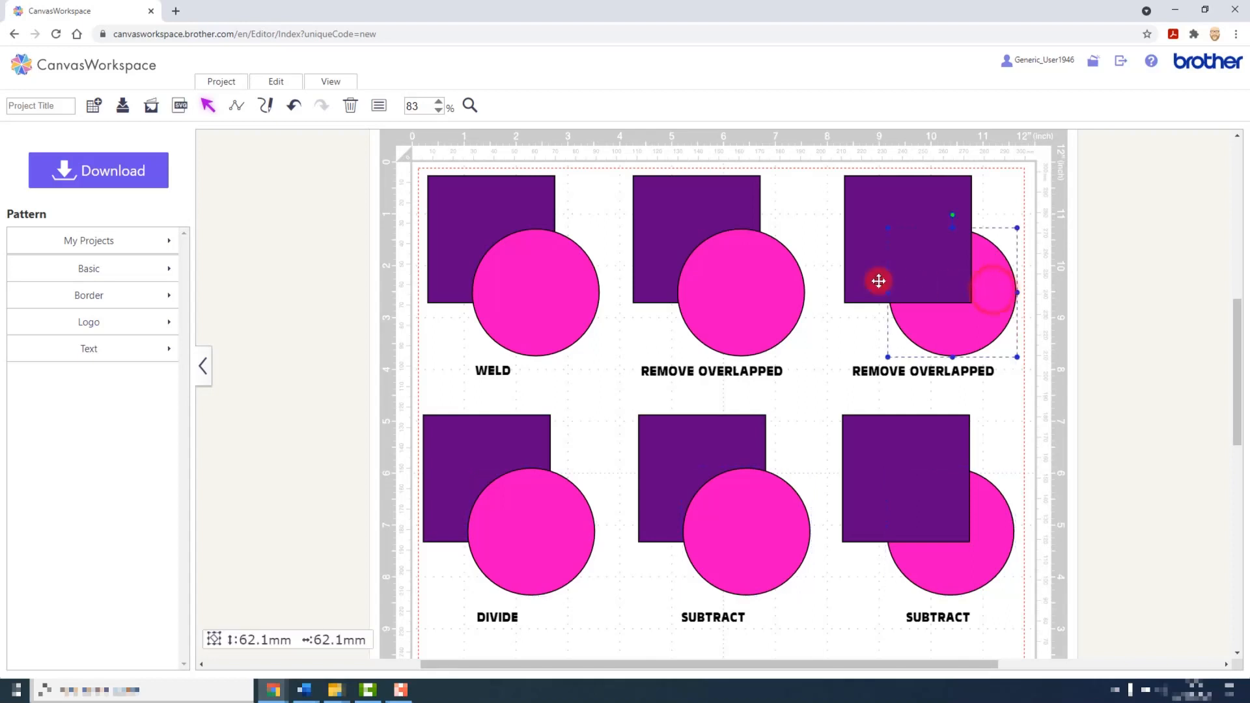
{"action": "left_click", "coordinate": [276, 82]}
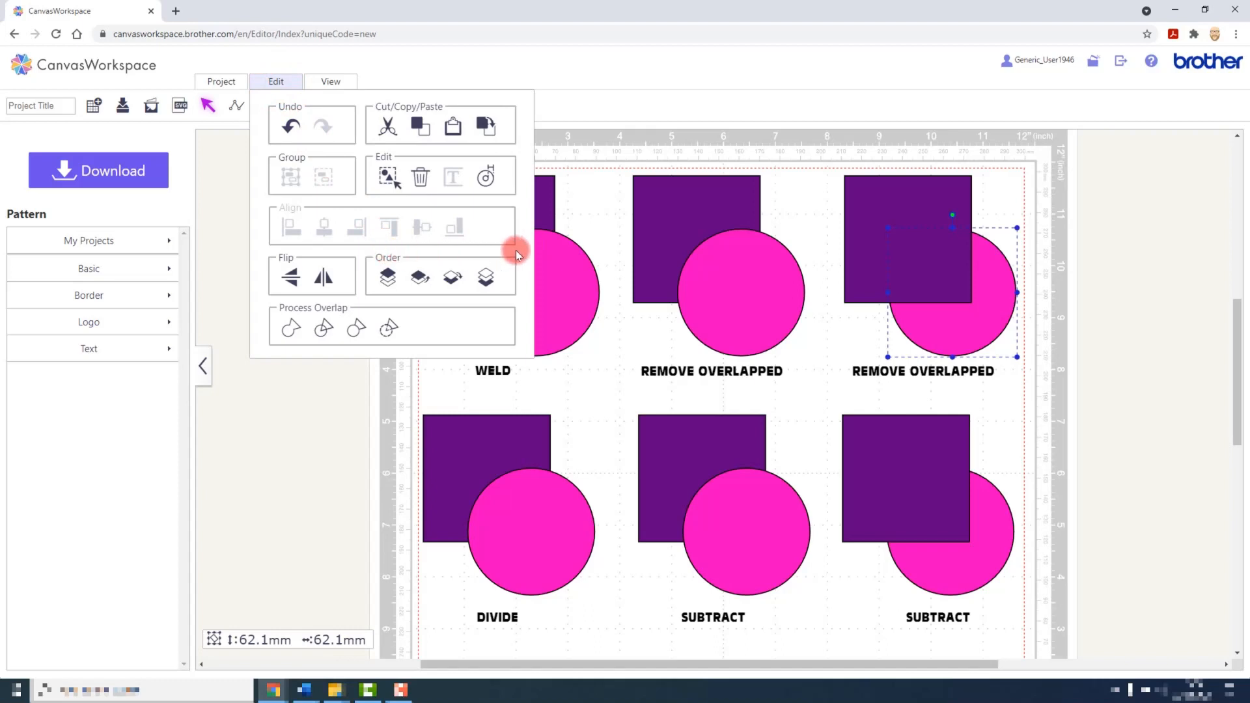
{"action": "left_click", "coordinate": [387, 280]}
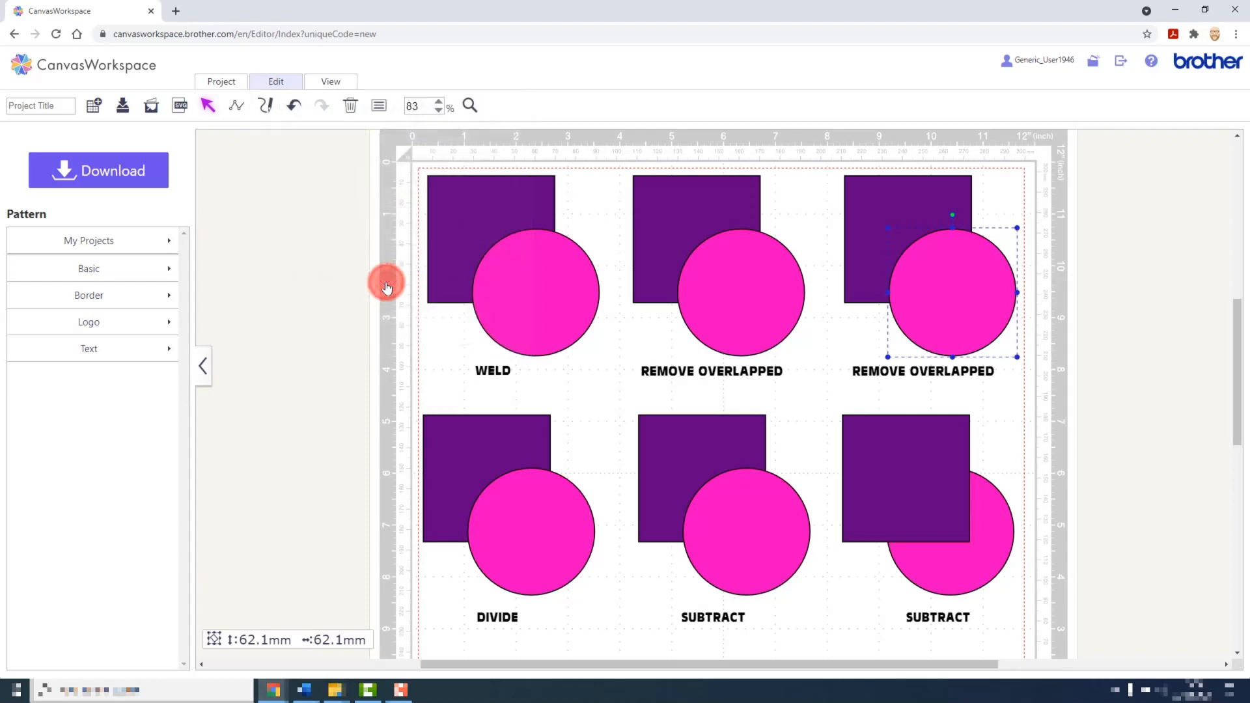
{"action": "left_click", "coordinate": [276, 81]}
{"action": "left_click", "coordinate": [489, 280]}
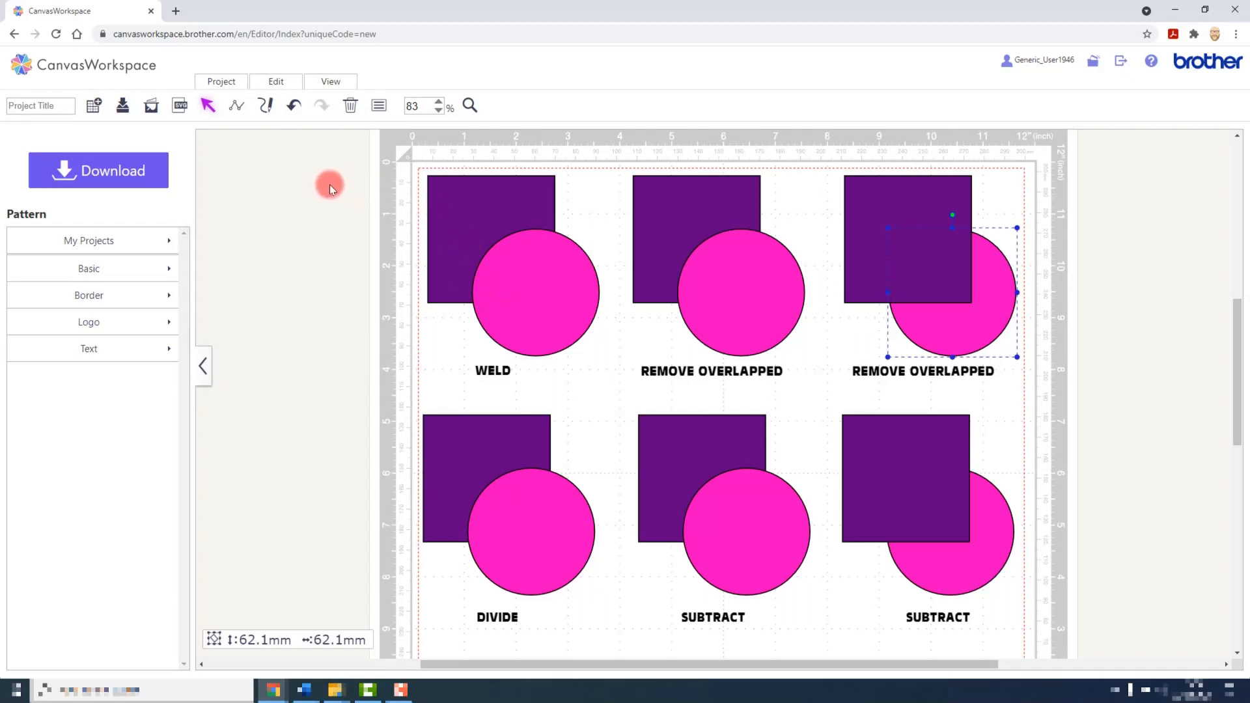
{"action": "left_click", "coordinate": [290, 85]}
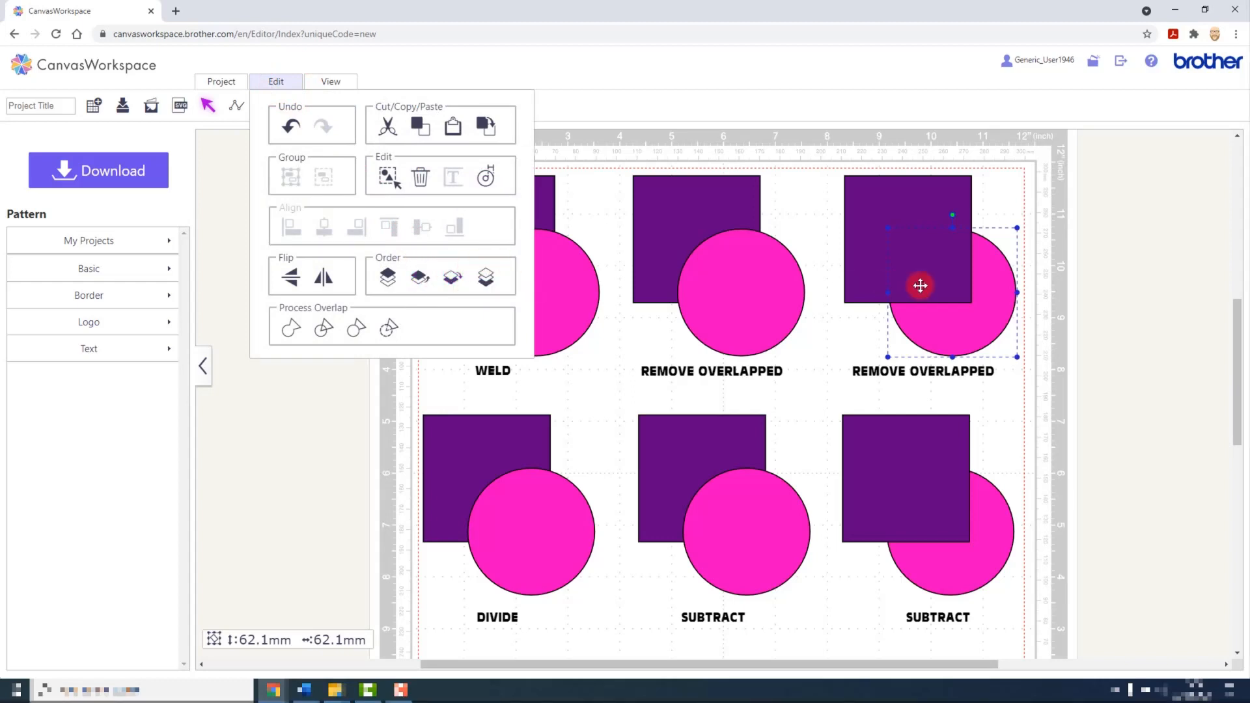
{"action": "left_click", "coordinate": [1041, 280]}
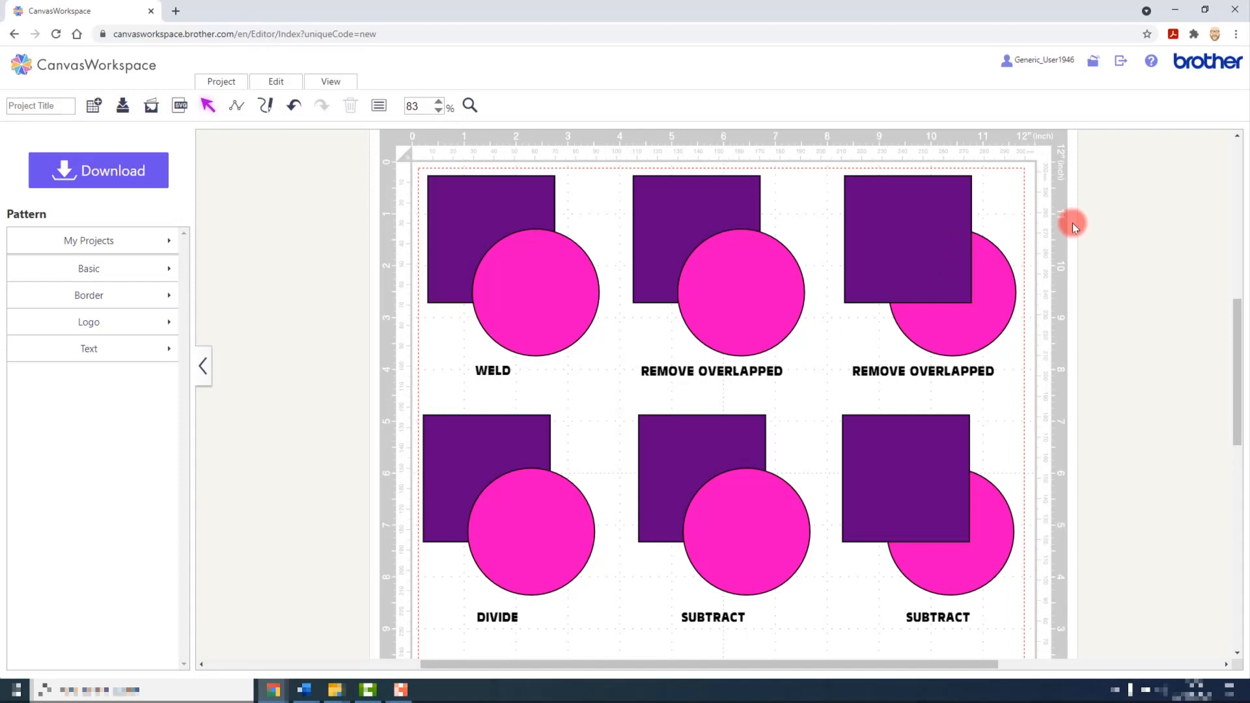
{"action": "left_click", "coordinate": [298, 83]}
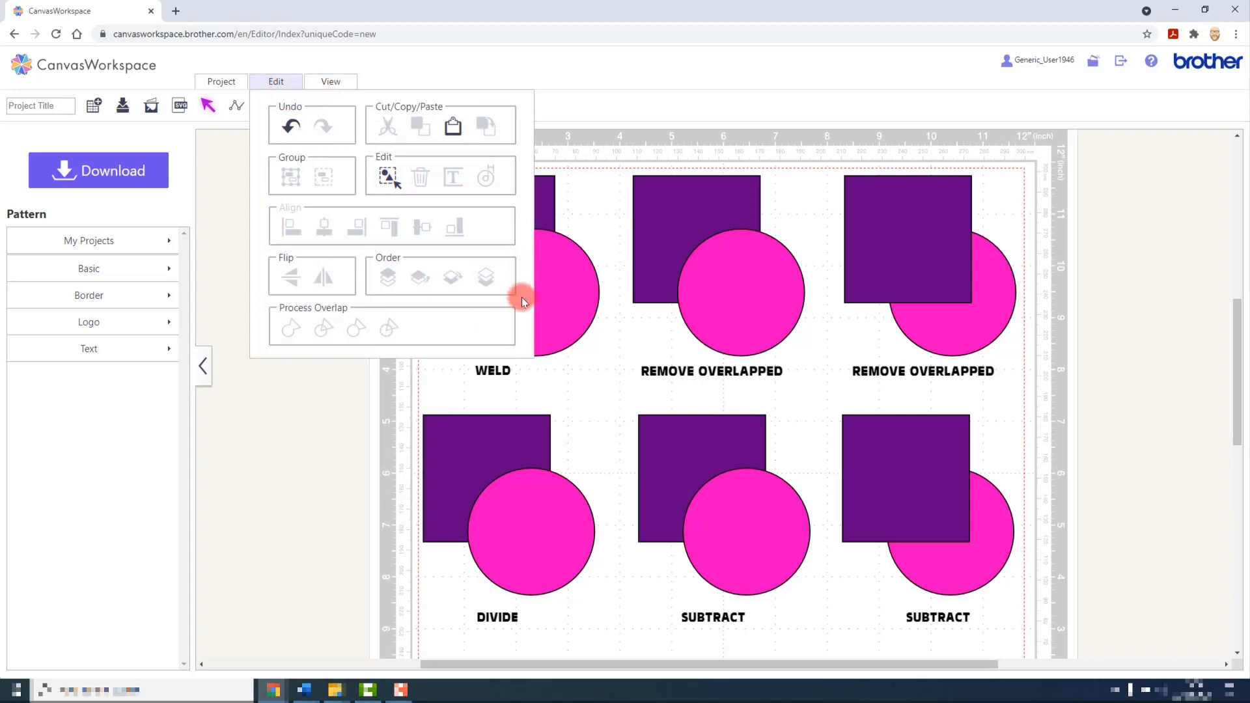
{"action": "left_click", "coordinate": [339, 382]}
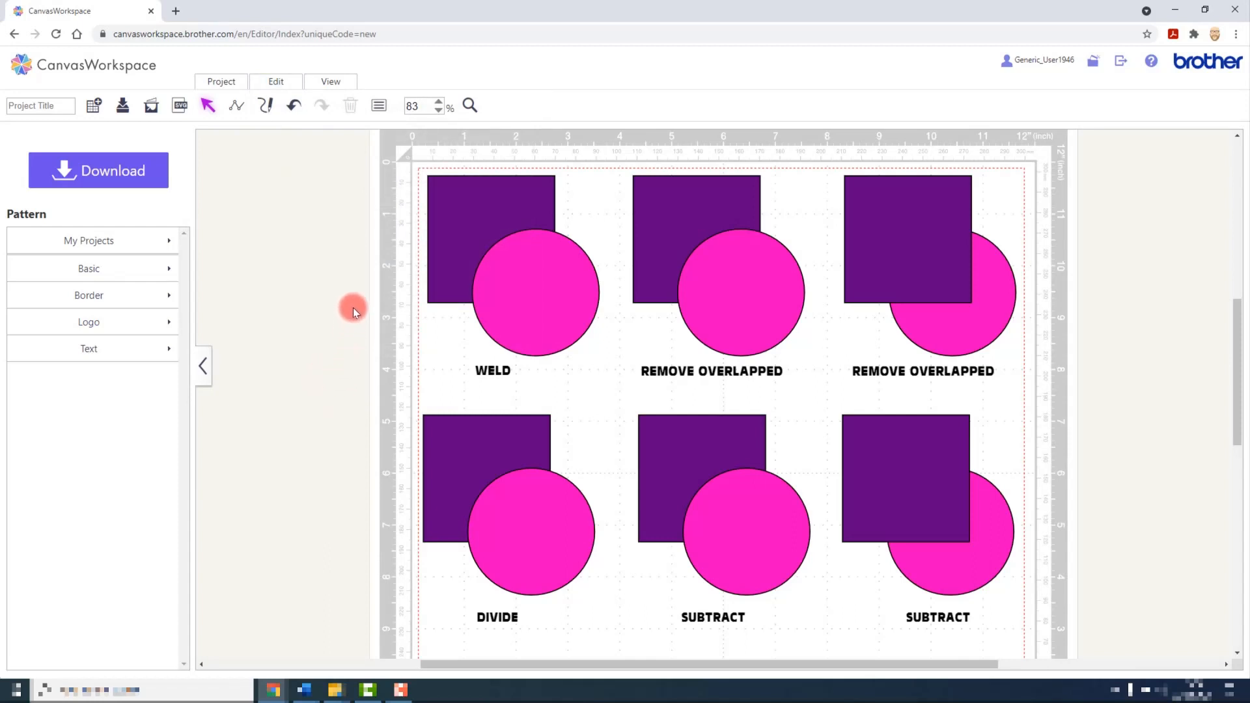
Weld the square and circle above the WELD label into one shape, and select it to check its outline.
{"action": "left_click", "coordinate": [393, 168]}
{"action": "left_click_drag", "start_coordinate": [409, 179], "coordinate": [529, 298]}
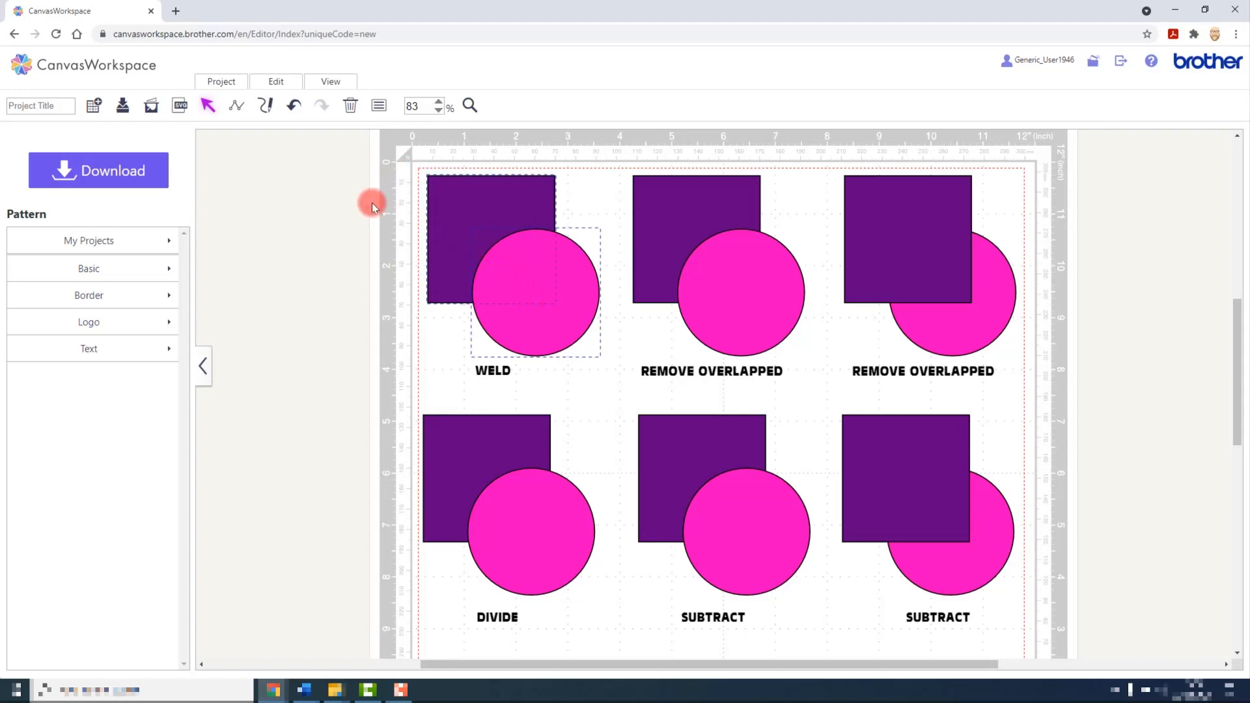
{"action": "left_click", "coordinate": [277, 83]}
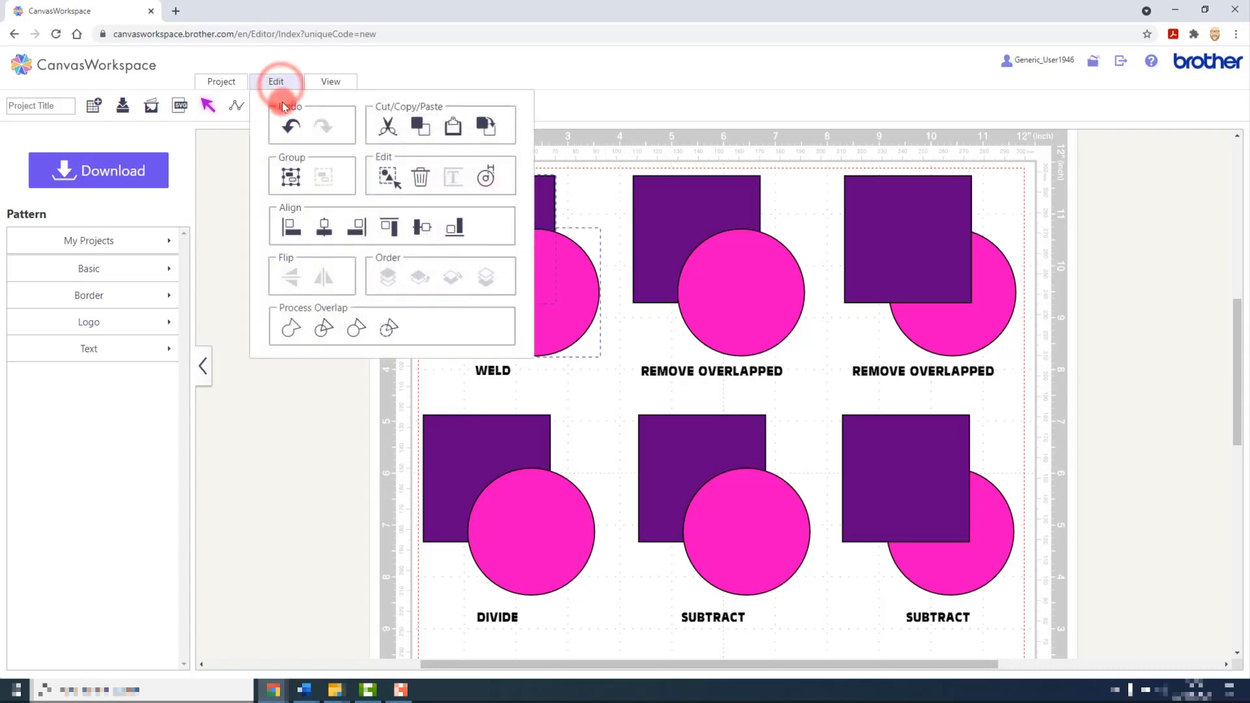
{"action": "left_click", "coordinate": [291, 330]}
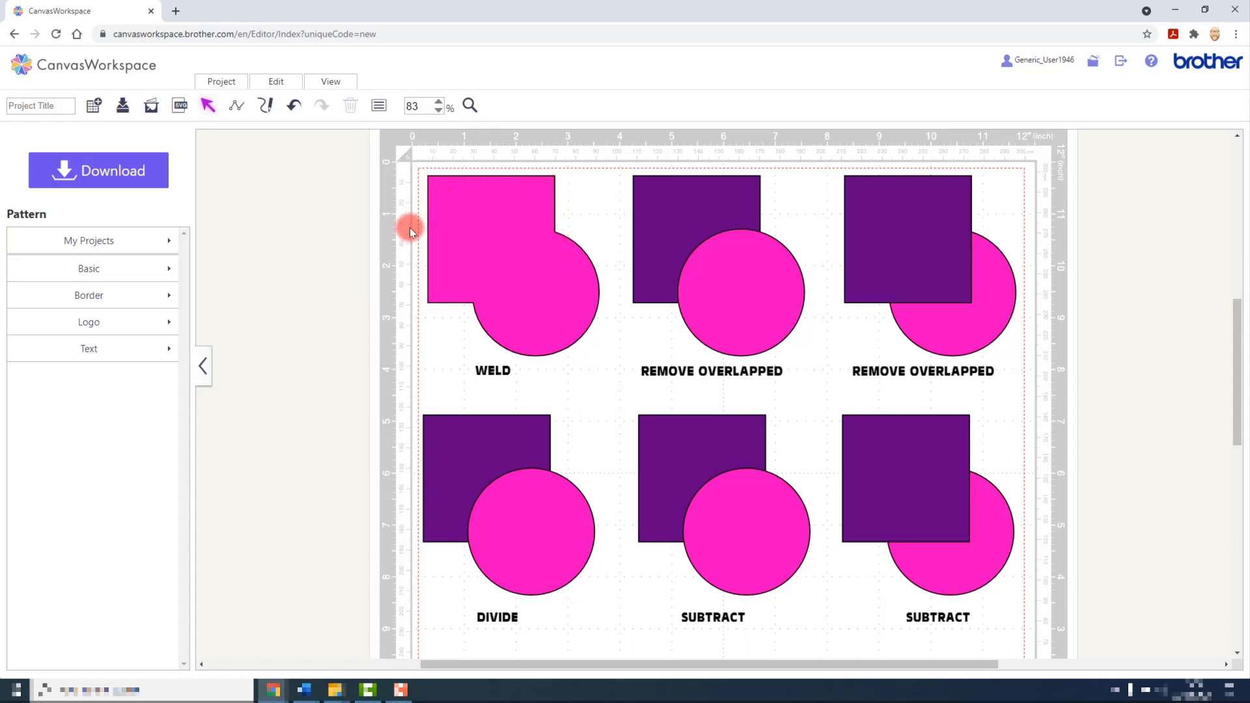
{"action": "left_click", "coordinate": [466, 237]}
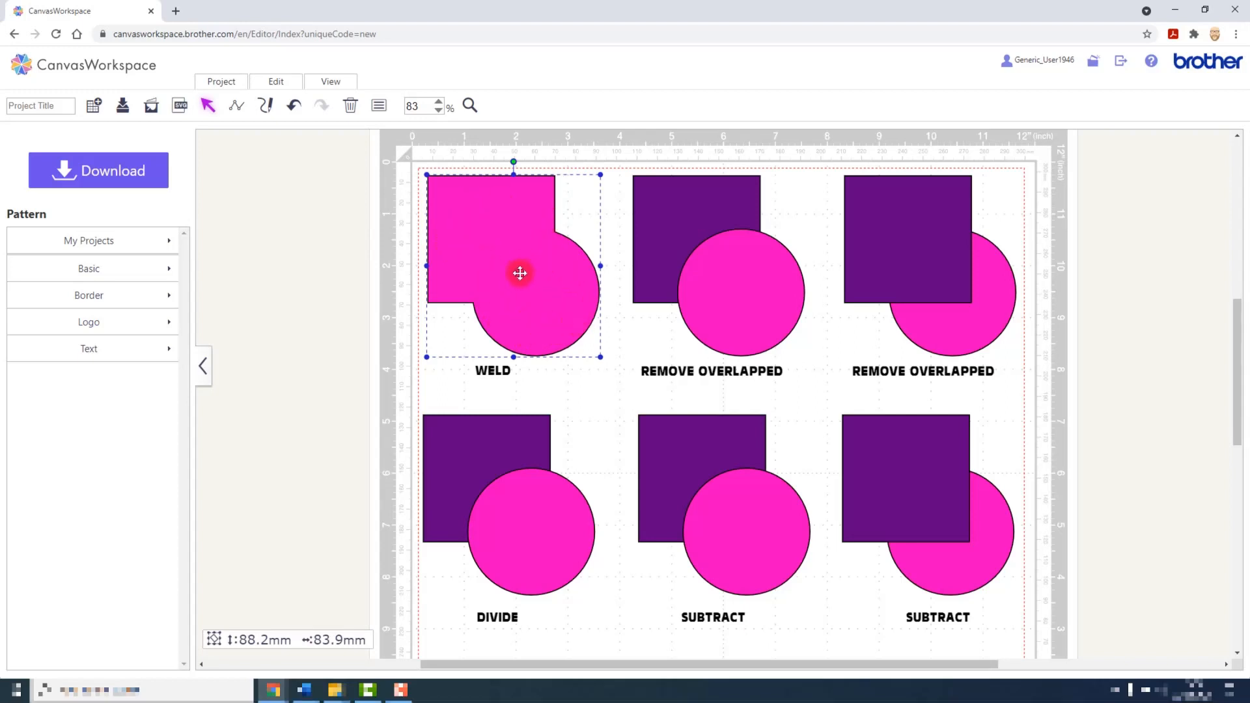
{"action": "left_click", "coordinate": [394, 246]}
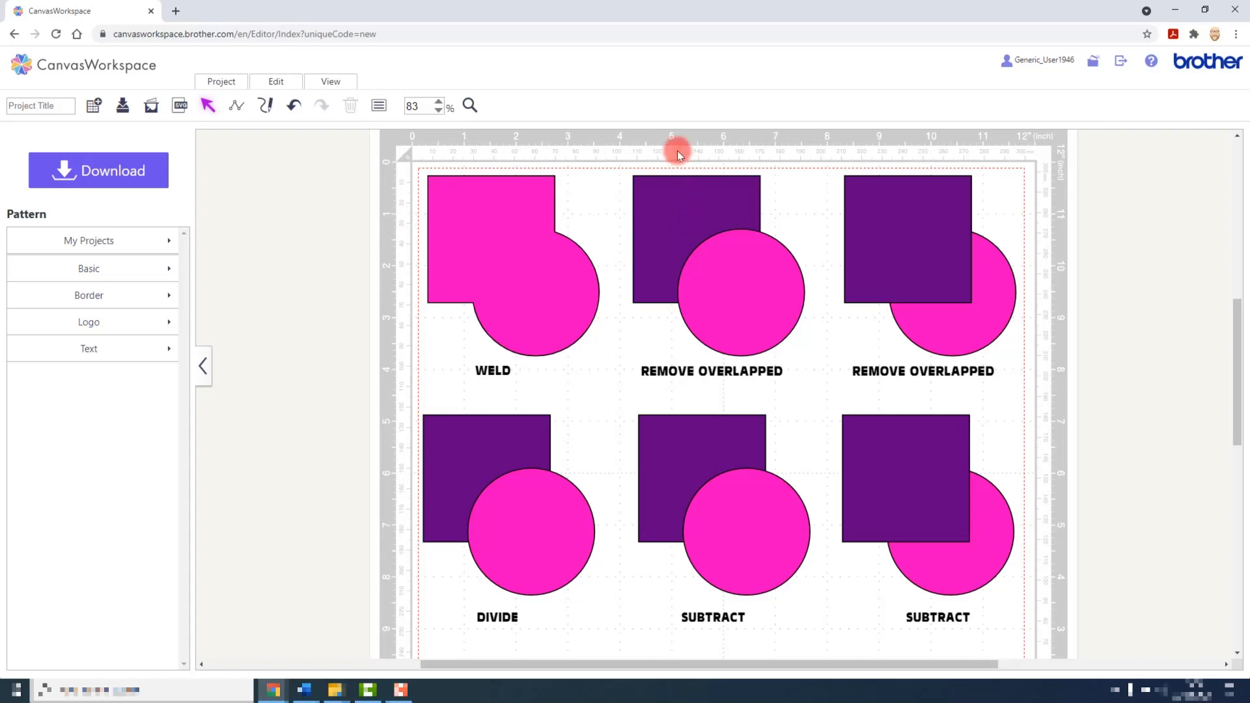
Divide the square and circle above the DIVIDE label, and move the square piece and the overlap piece away from the circle piece.
{"action": "left_click_drag", "start_coordinate": [402, 417], "coordinate": [514, 539]}
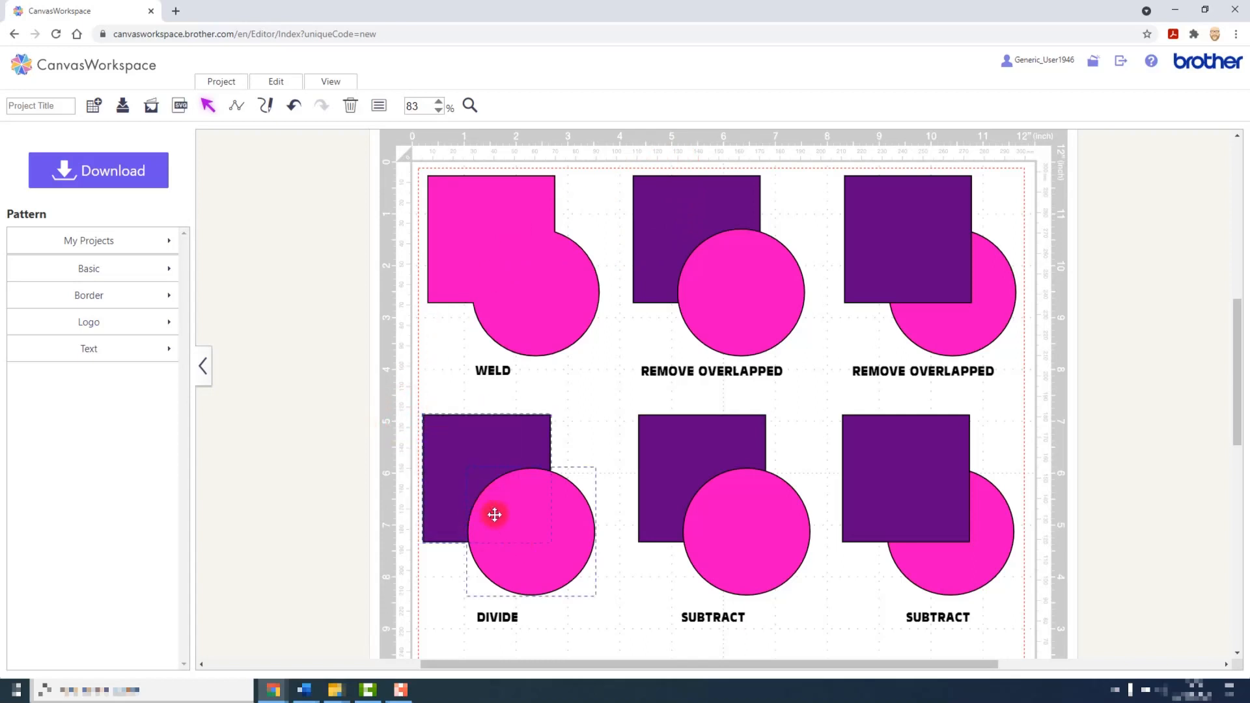
{"action": "left_click", "coordinate": [273, 81]}
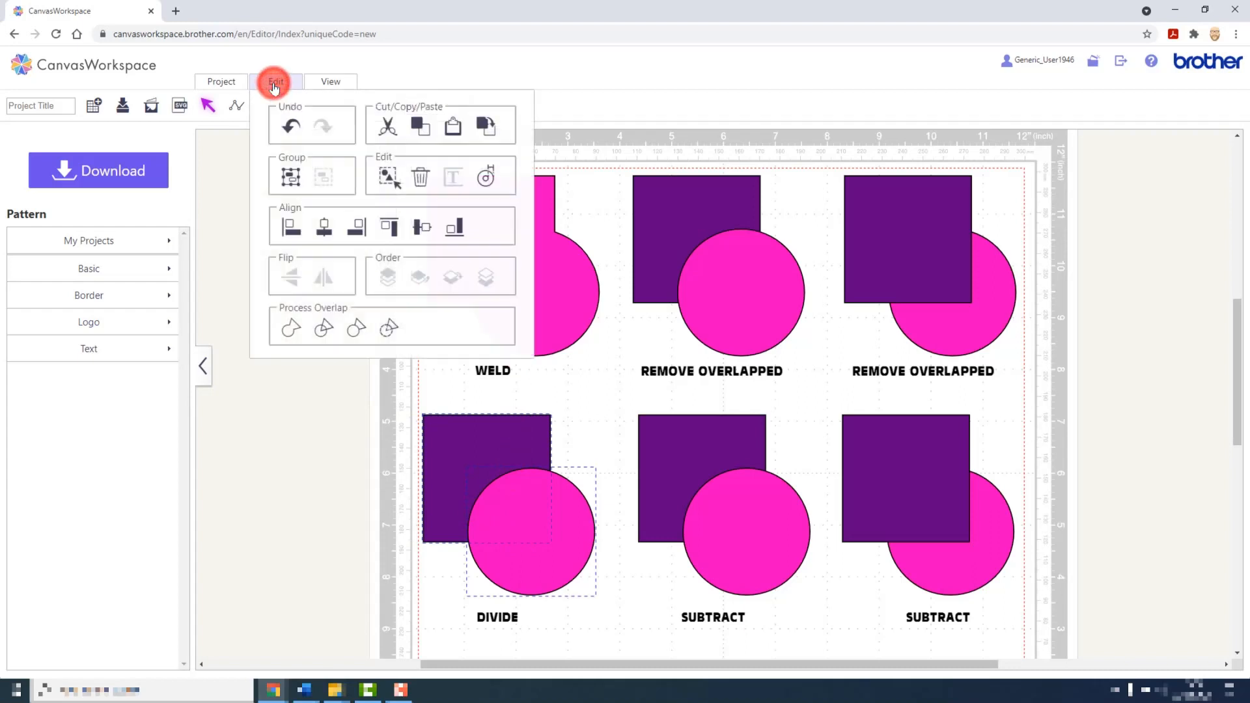
{"action": "left_click", "coordinate": [321, 331]}
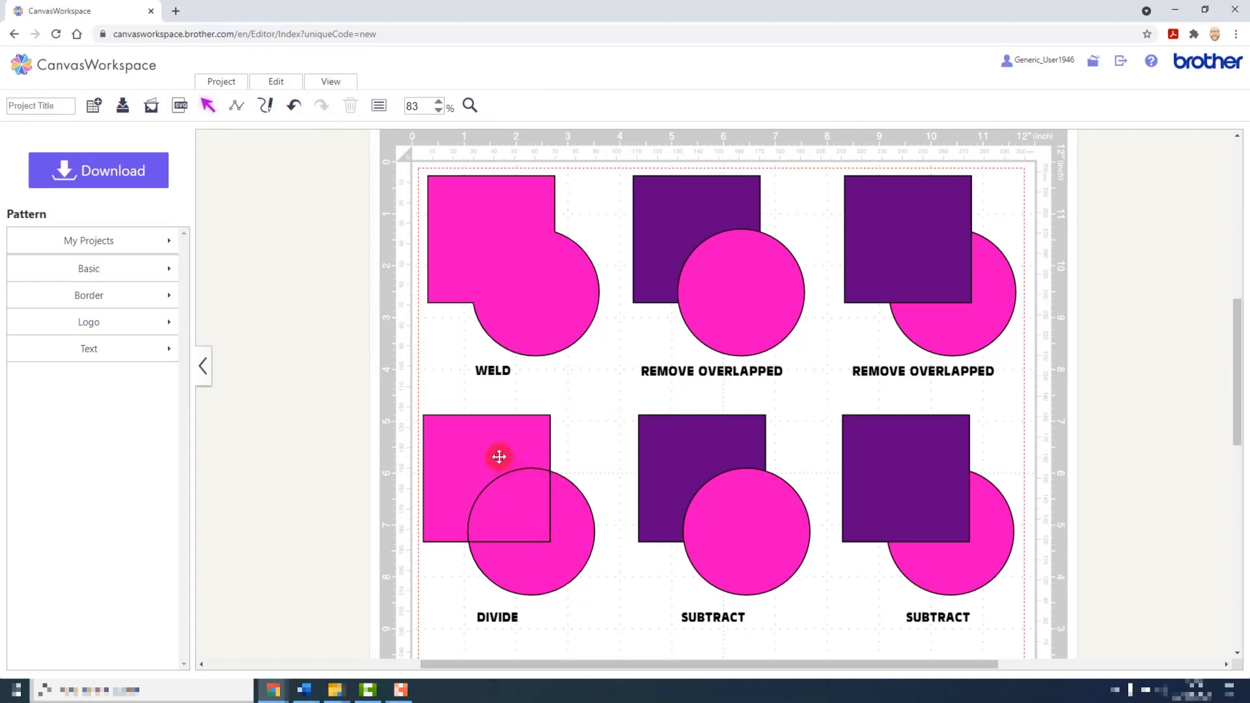
{"action": "left_click_drag", "start_coordinate": [499, 457], "coordinate": [467, 436]}
{"action": "left_click_drag", "start_coordinate": [514, 497], "coordinate": [508, 482]}
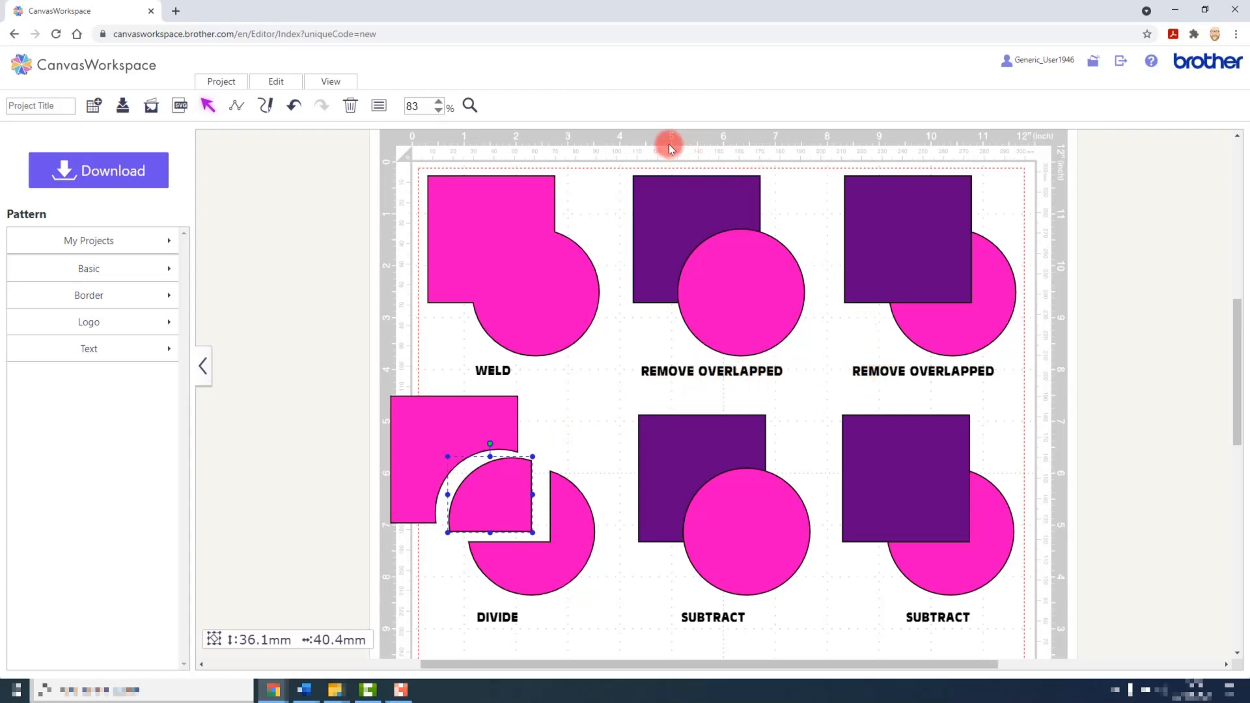
Apply Remove Overlapped to the first REMOVE OVERLAPPED pair, and move the cut square and the circle slightly apart.
{"action": "left_click_drag", "start_coordinate": [669, 143], "coordinate": [743, 259]}
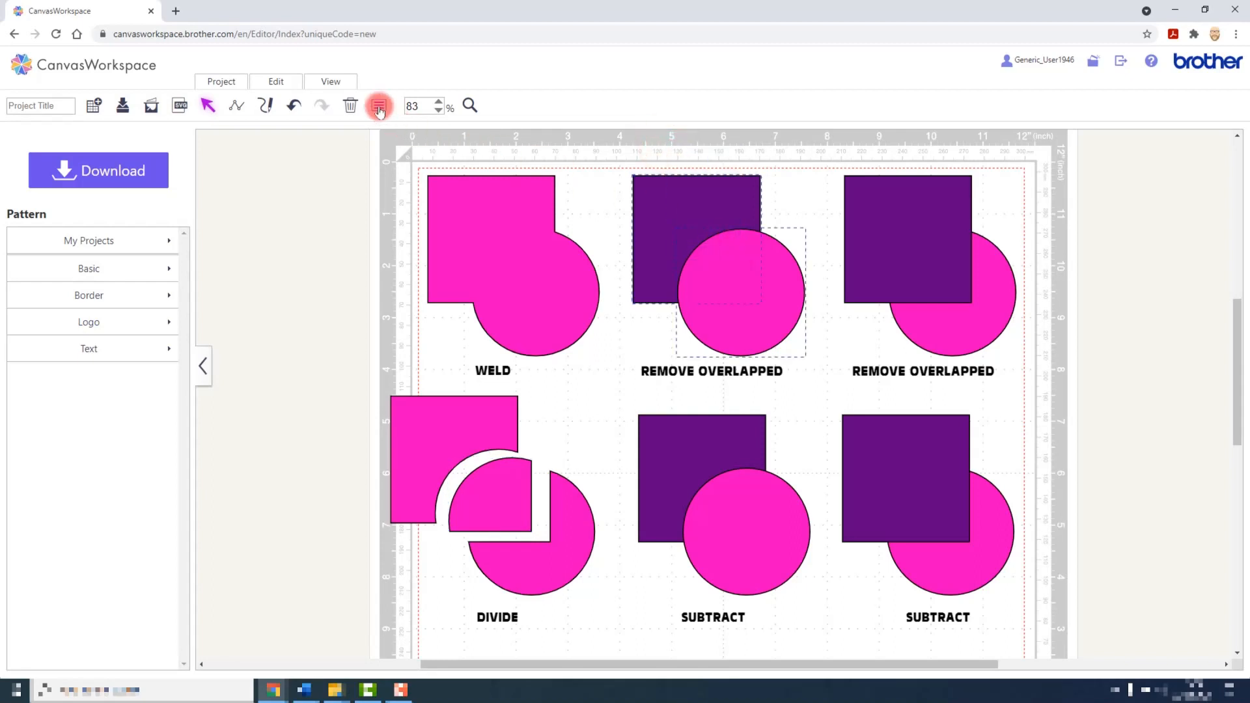
{"action": "left_click", "coordinate": [280, 82]}
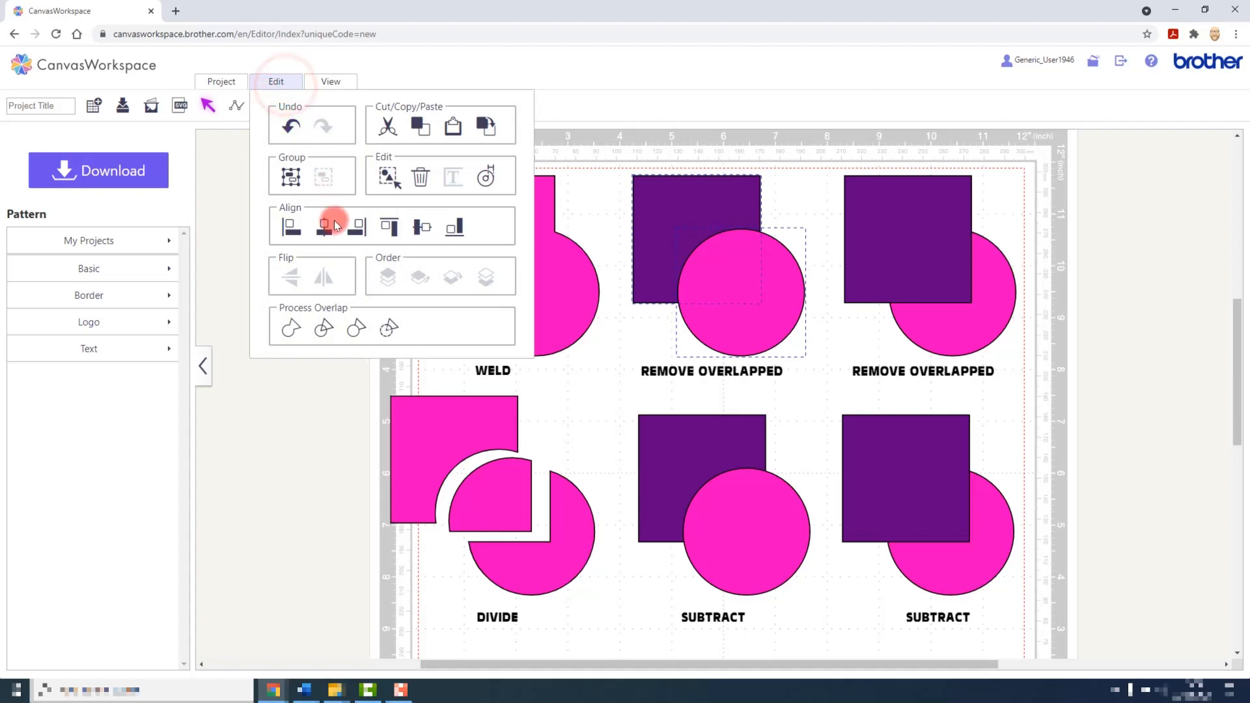
{"action": "left_click", "coordinate": [357, 329]}
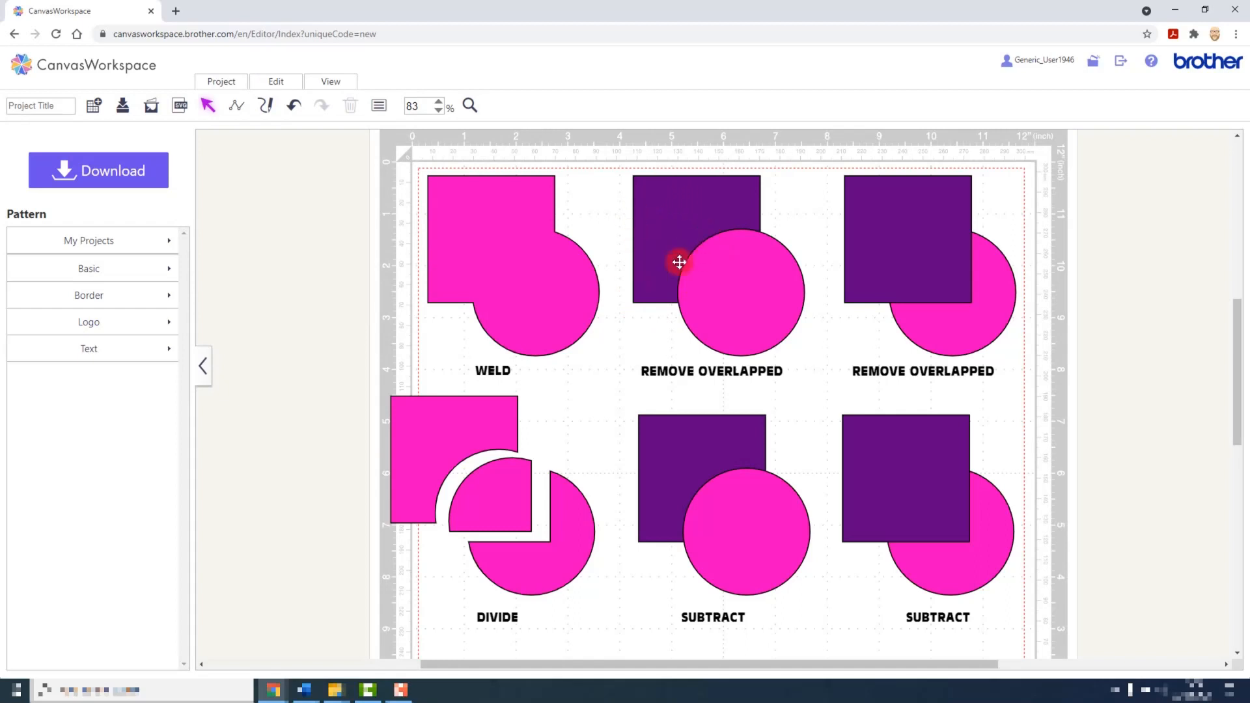
{"action": "left_click", "coordinate": [679, 207]}
{"action": "left_click_drag", "start_coordinate": [679, 207], "coordinate": [673, 201]}
{"action": "left_click", "coordinate": [706, 256]}
{"action": "left_click_drag", "start_coordinate": [705, 256], "coordinate": [710, 265]}
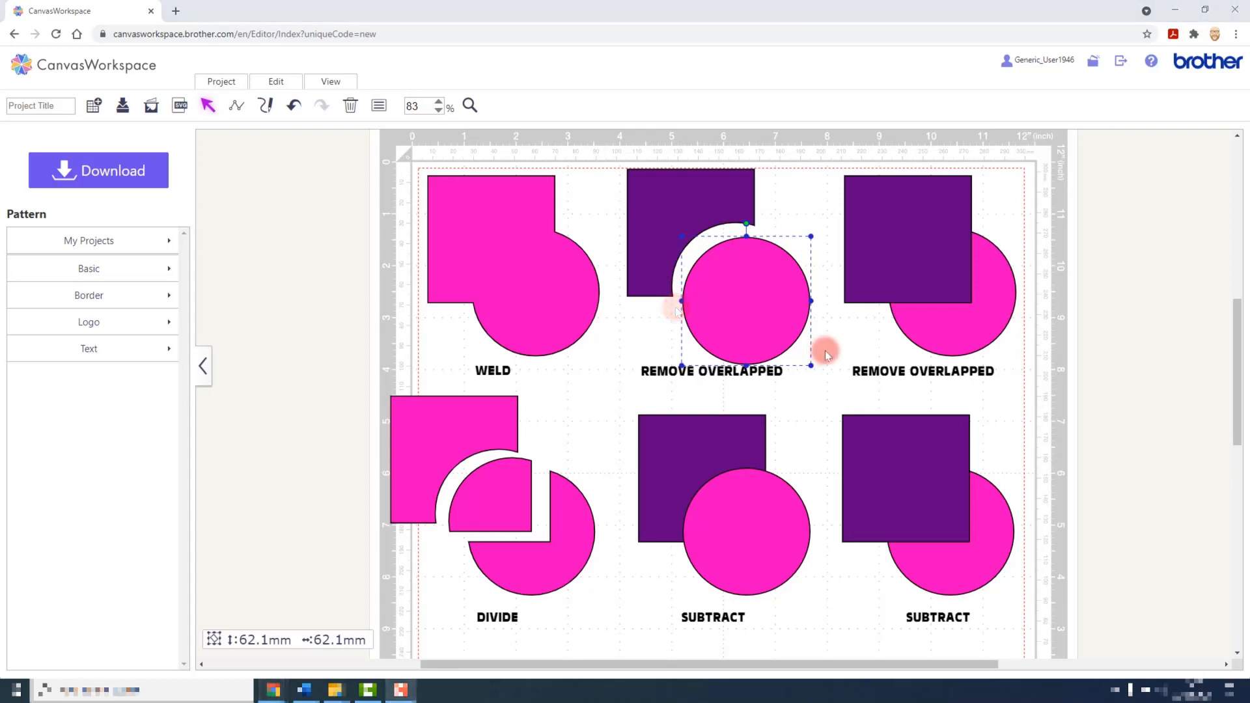
Apply Remove Overlapped to the second REMOVE OVERLAPPED pair, and move the purple square slightly away from the cut circle.
{"action": "left_click_drag", "start_coordinate": [890, 152], "coordinate": [971, 291]}
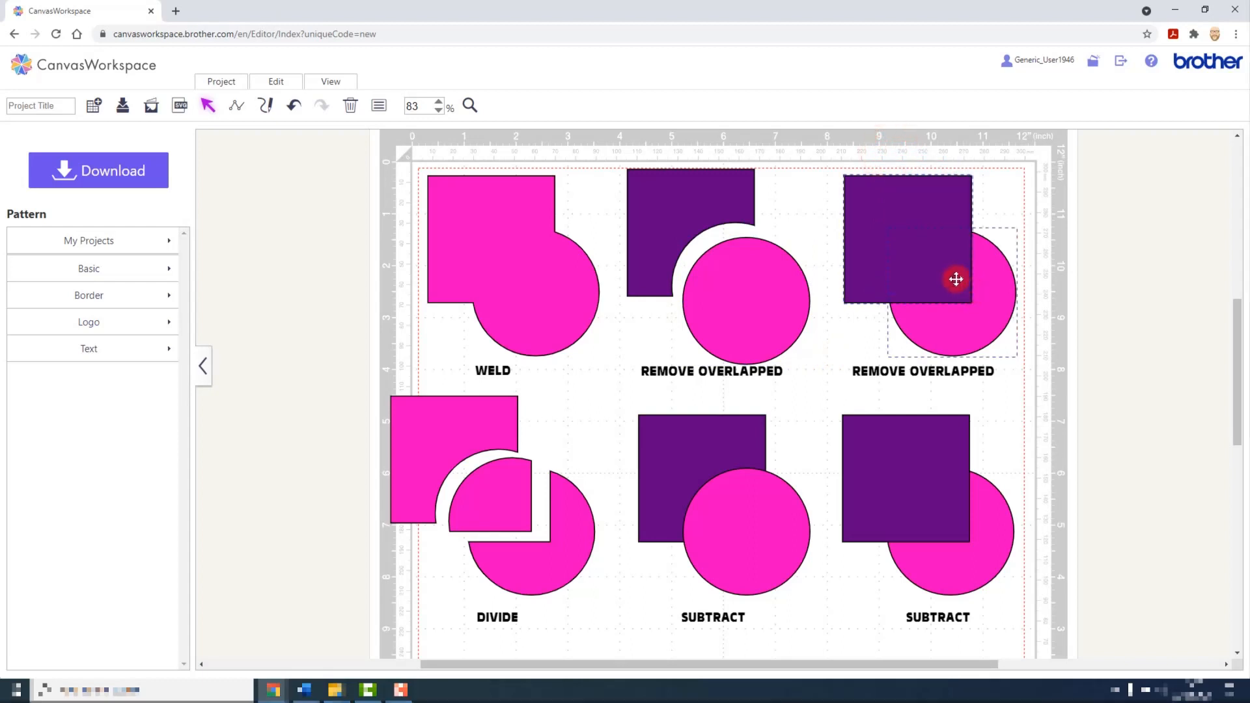
{"action": "left_click", "coordinate": [289, 85]}
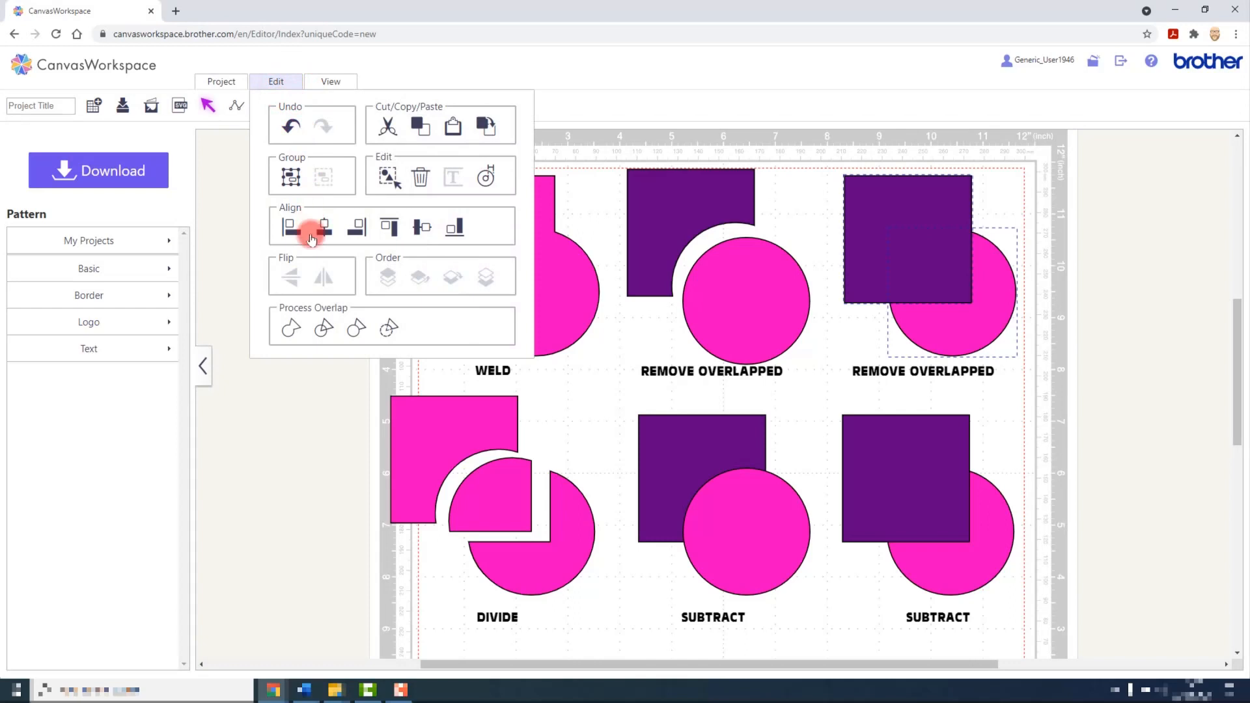
{"action": "left_click", "coordinate": [351, 329]}
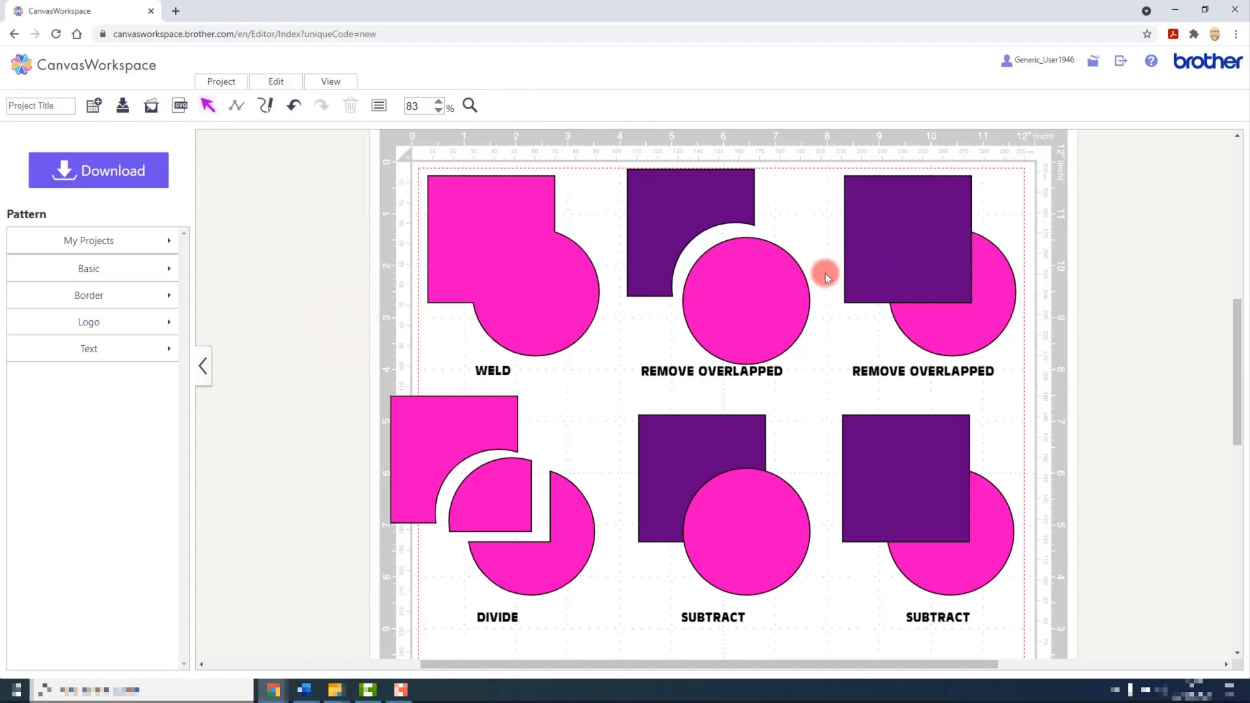
{"action": "left_click_drag", "start_coordinate": [881, 248], "coordinate": [867, 231]}
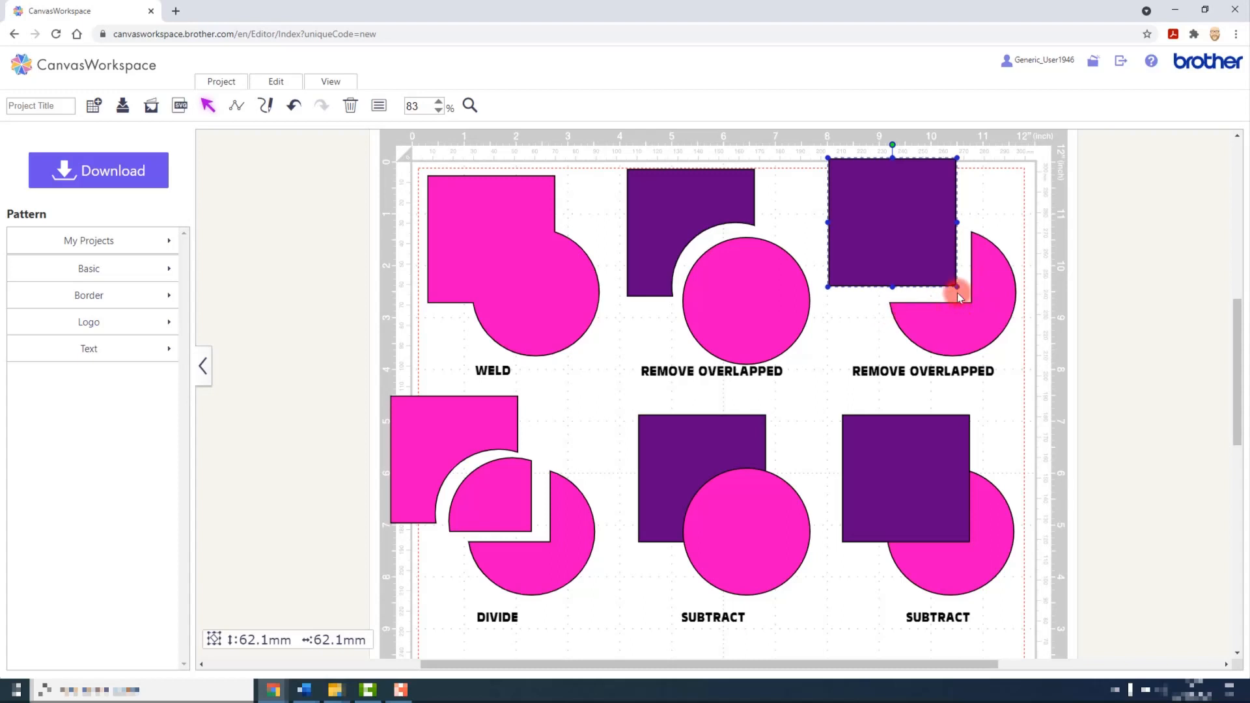
{"action": "left_click", "coordinate": [1038, 249]}
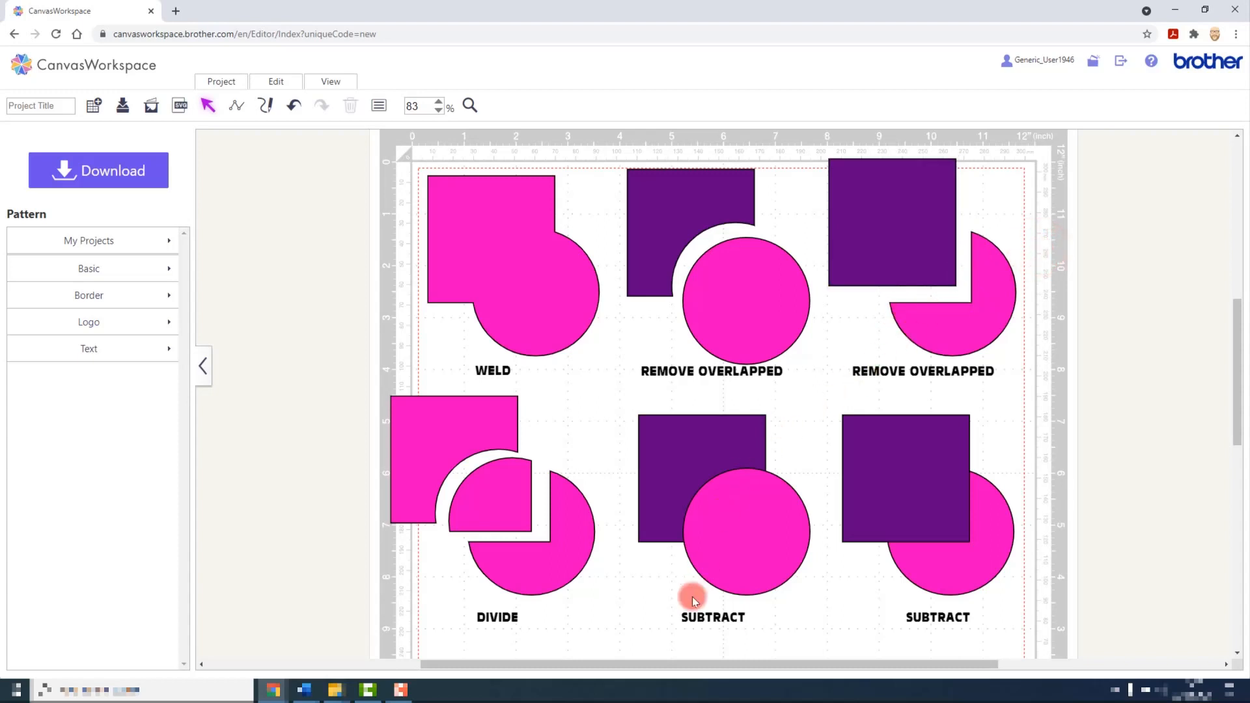
Apply Subtract to the first SUBTRACT pair so the front circle is cut out of the purple square.
{"action": "left_click", "coordinate": [642, 576]}
{"action": "left_click_drag", "start_coordinate": [668, 568], "coordinate": [704, 513]}
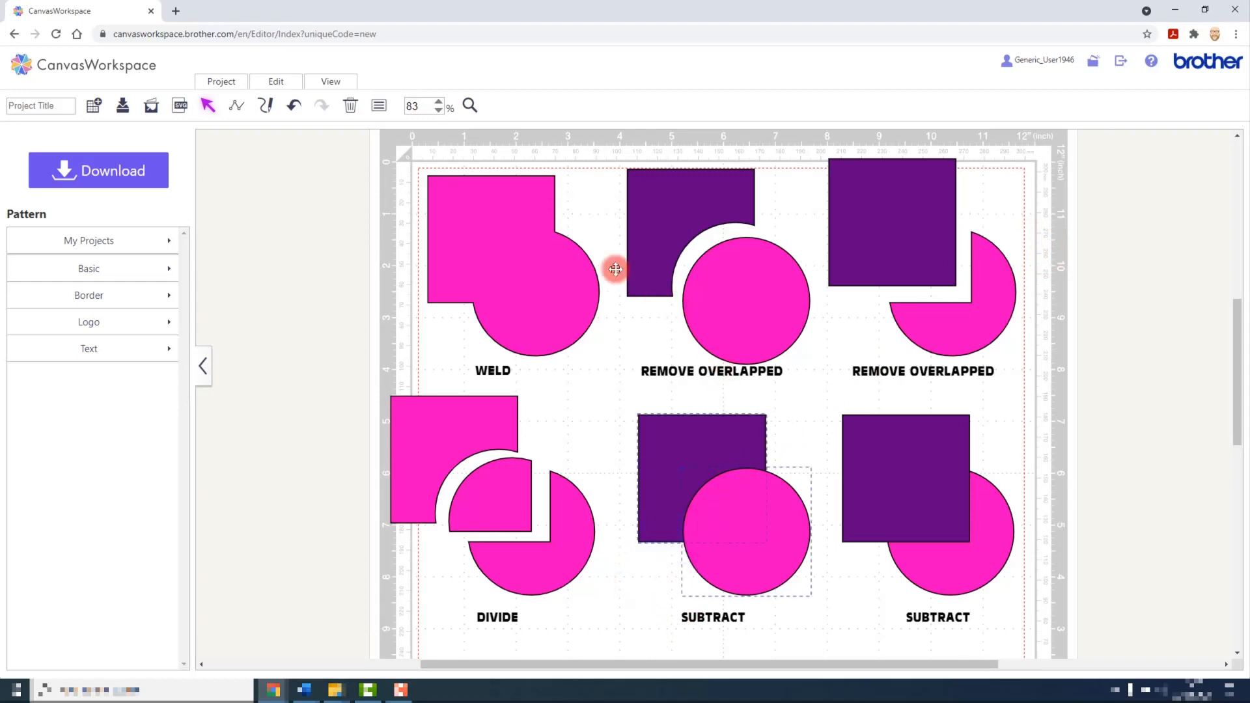
{"action": "left_click", "coordinate": [277, 82]}
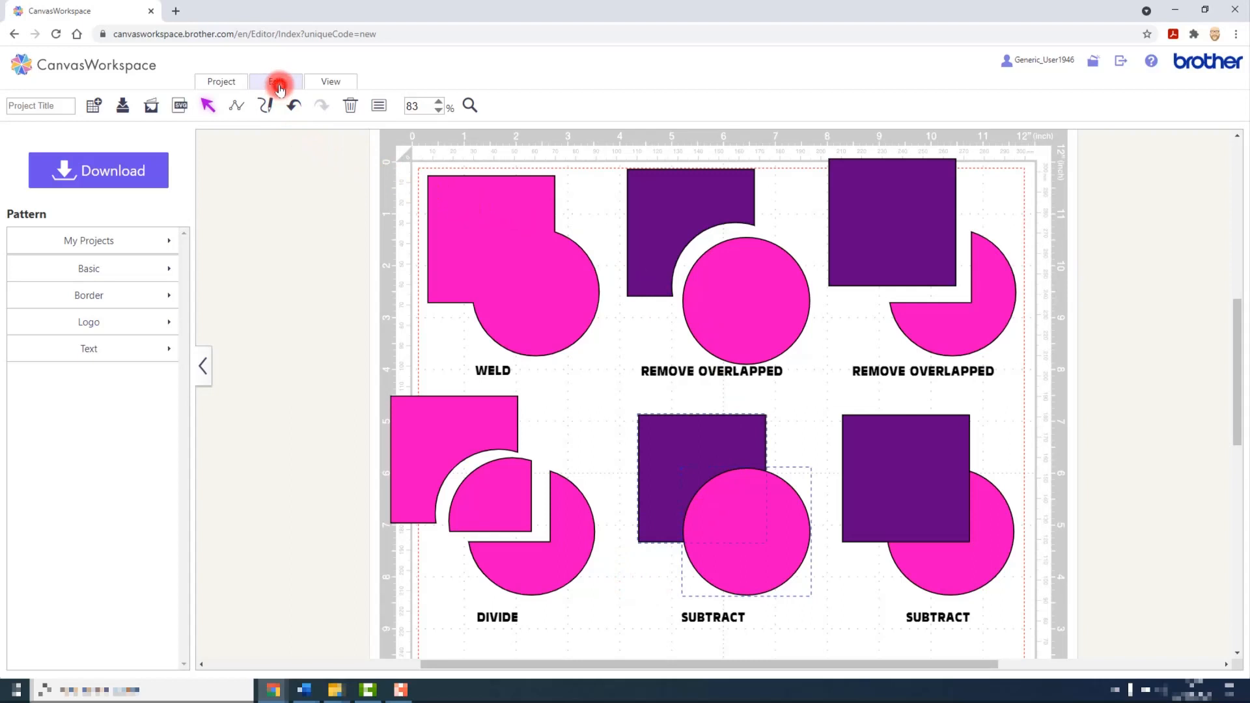
{"action": "left_click", "coordinate": [389, 327]}
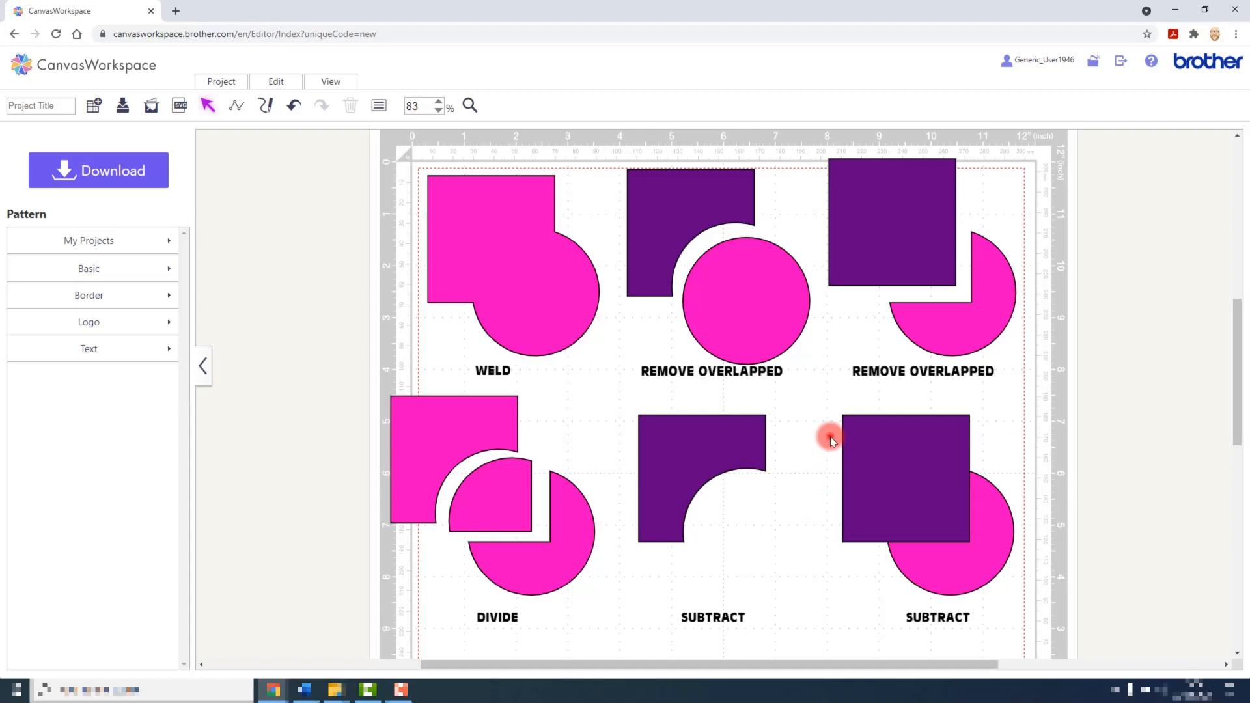
Apply Subtract to the second SUBTRACT pair so the front square is cut out of the pink circle.
{"action": "left_click_drag", "start_coordinate": [832, 437], "coordinate": [968, 545]}
{"action": "left_click", "coordinate": [290, 82]}
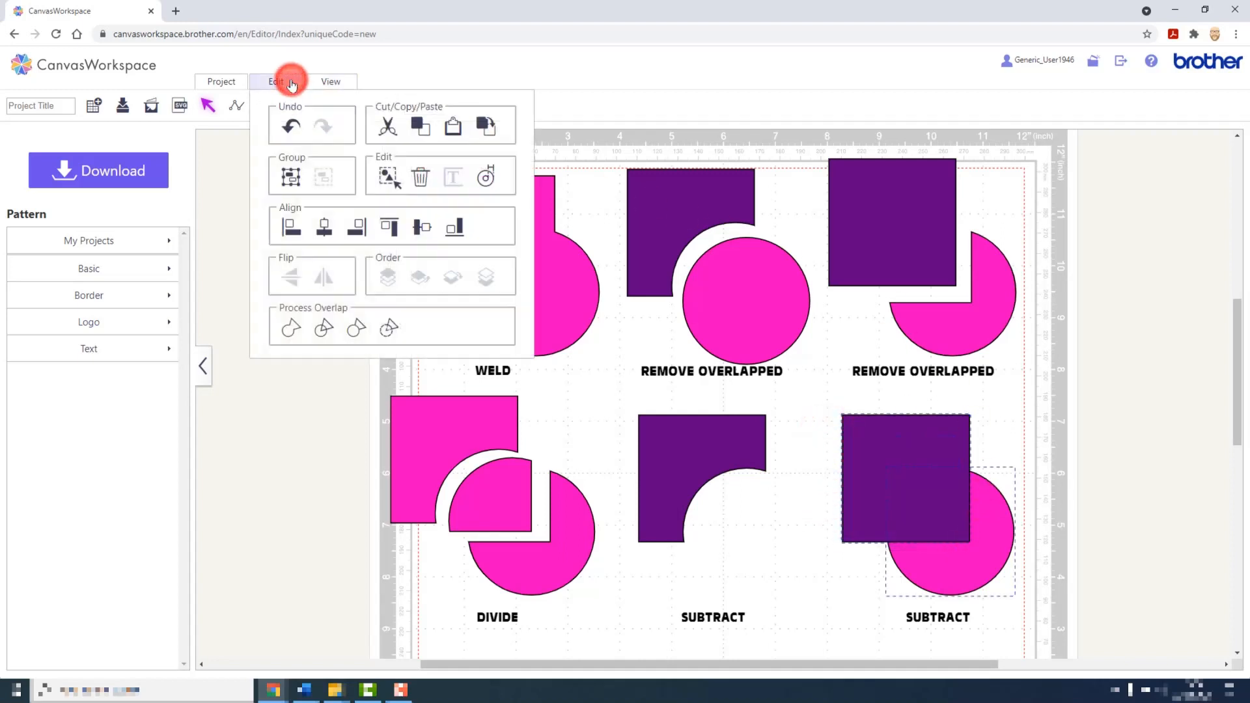
{"action": "left_click", "coordinate": [387, 320]}
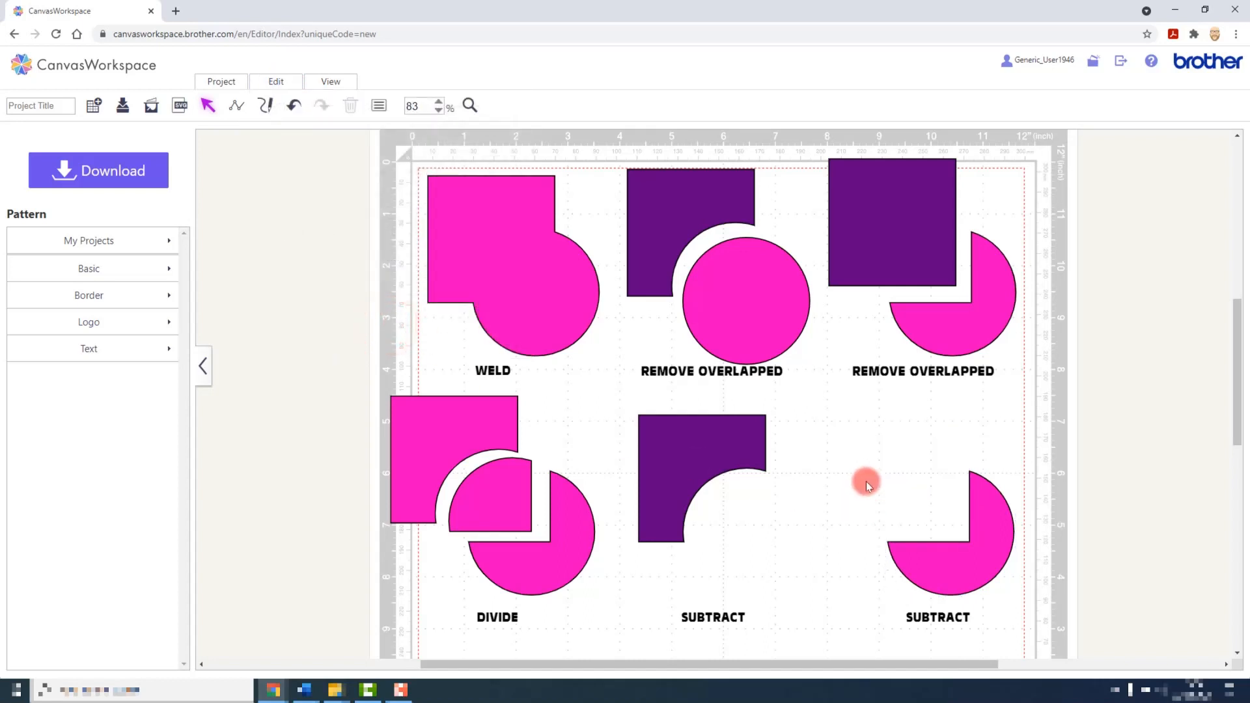